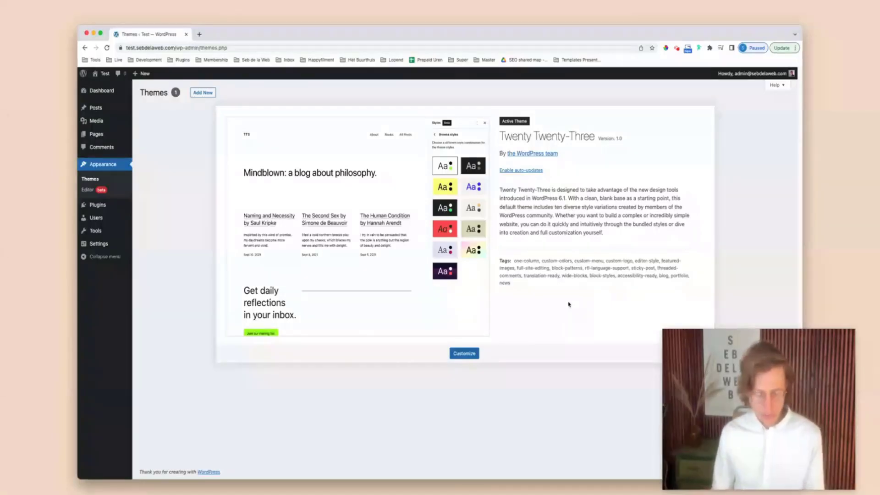
# Search the web for the Flatsome theme download and open the license purchase options on its ThemeForest product page.
pyautogui.press('super+t')
pyautogui.write('down')
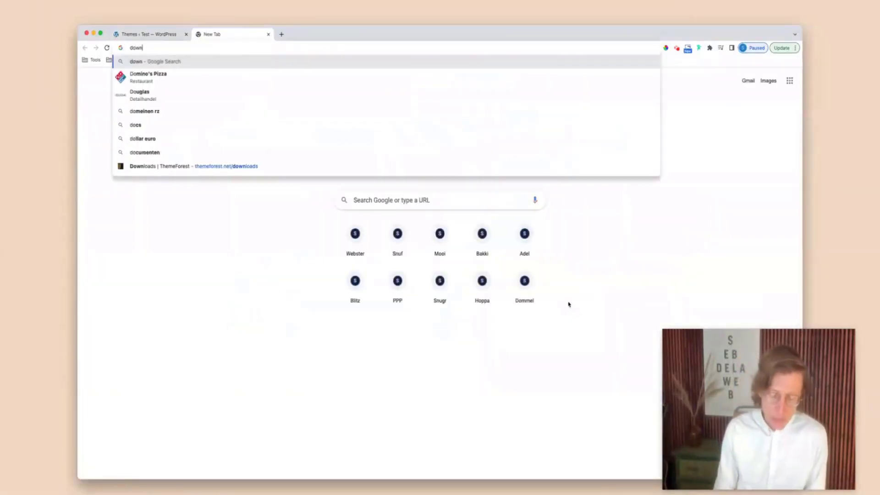
pyautogui.write('laod fl;atsome')
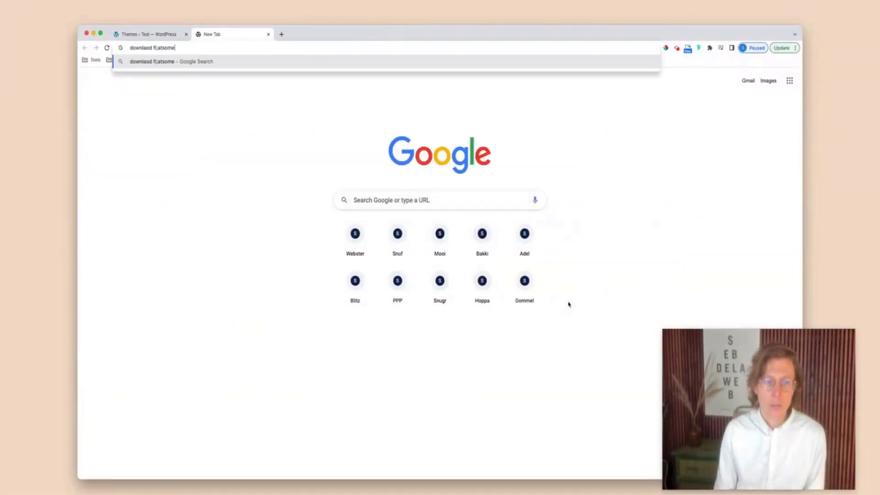
pyautogui.press('Return')
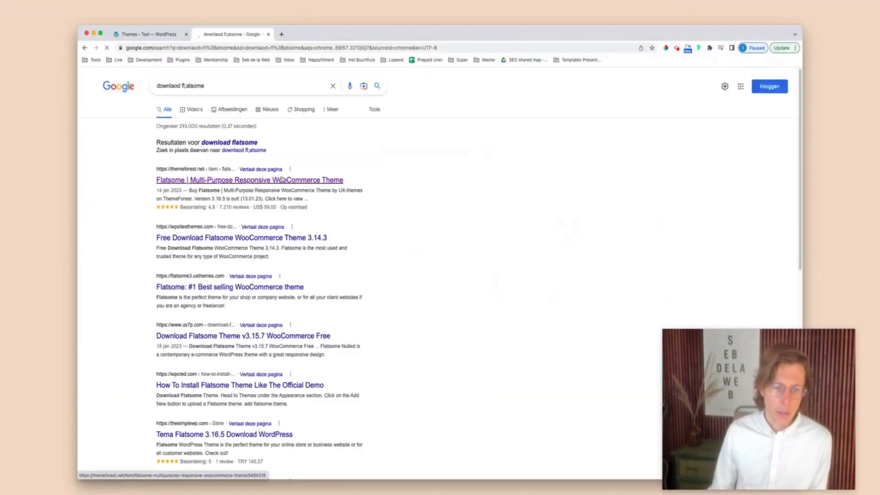
pyautogui.click(290, 181)
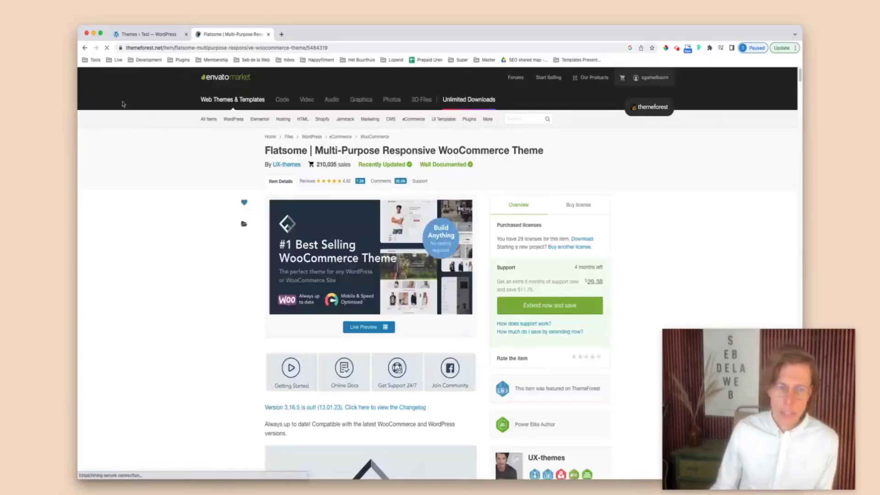
pyautogui.click(85, 48)
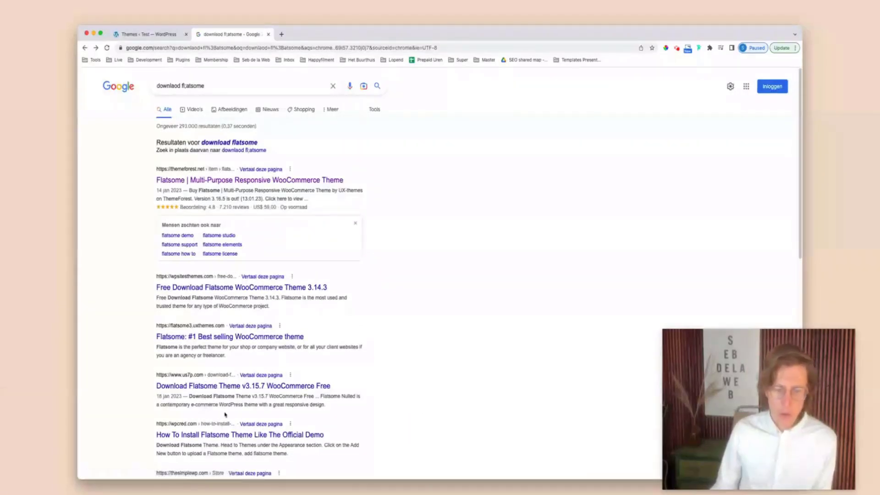
pyautogui.click(243, 181)
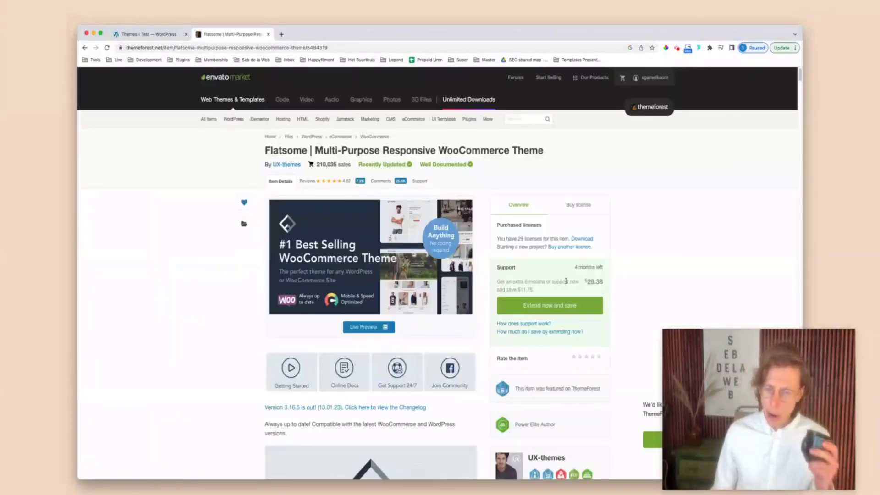
pyautogui.click(579, 205)
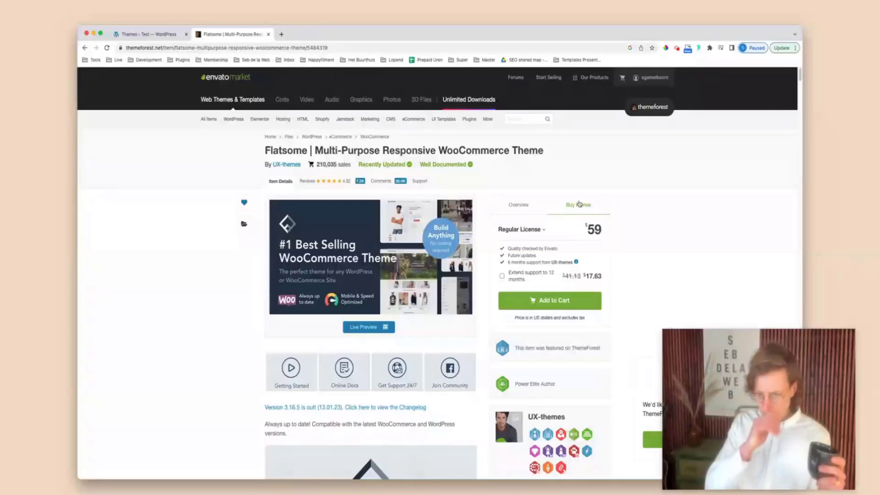
# Open the ThemeForest account's downloads and download all files and documentation for the first Flatsome theme purchase.
pyautogui.moveTo(658, 77)
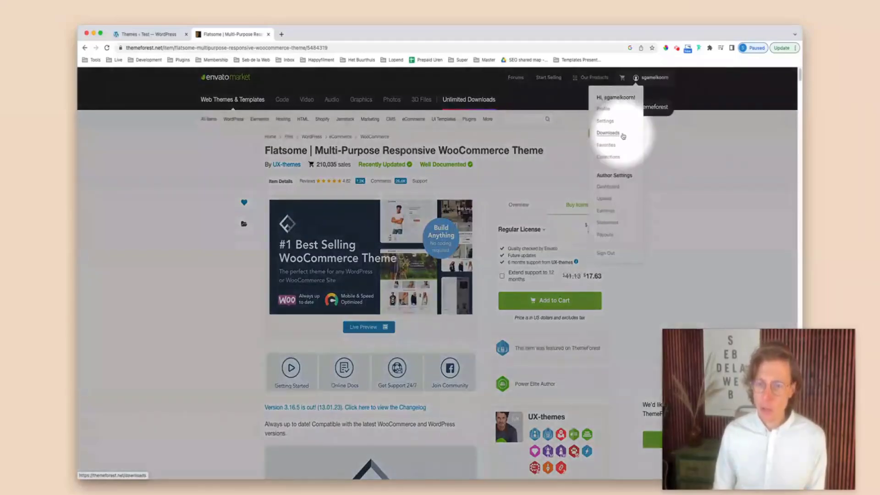
pyautogui.click(611, 133)
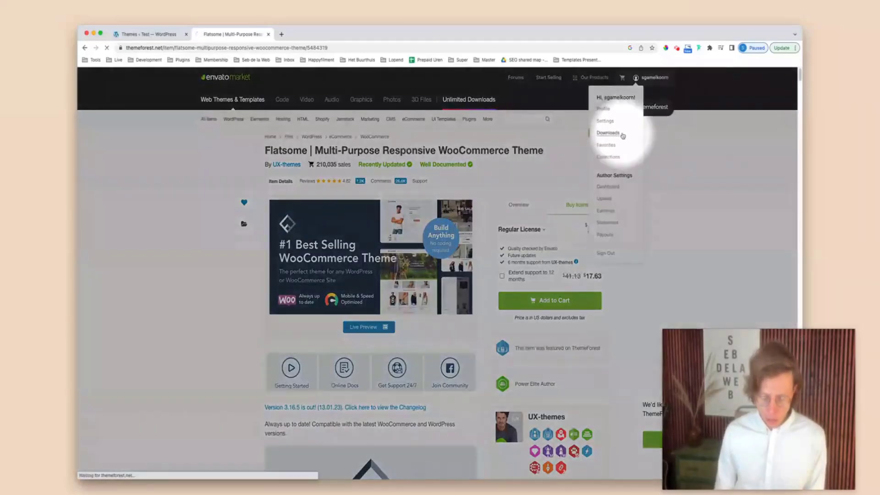
pyautogui.scroll(-5, 512, 232)
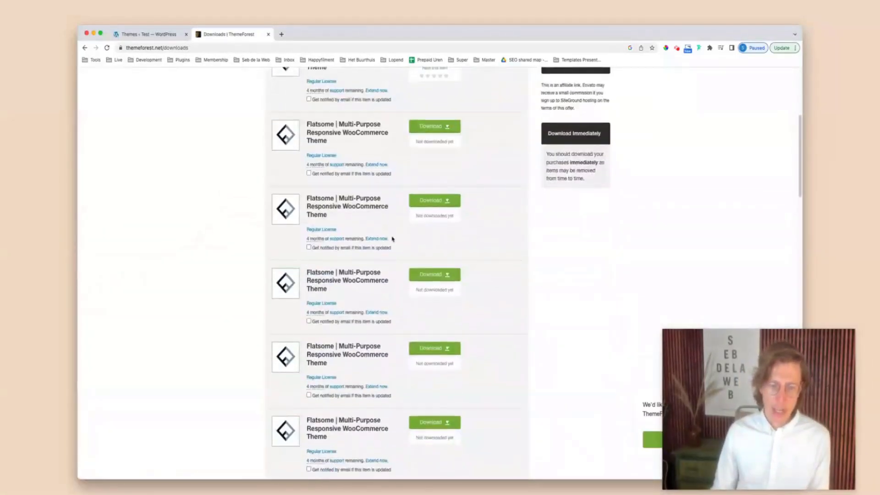
pyautogui.scroll(2, 497, 228)
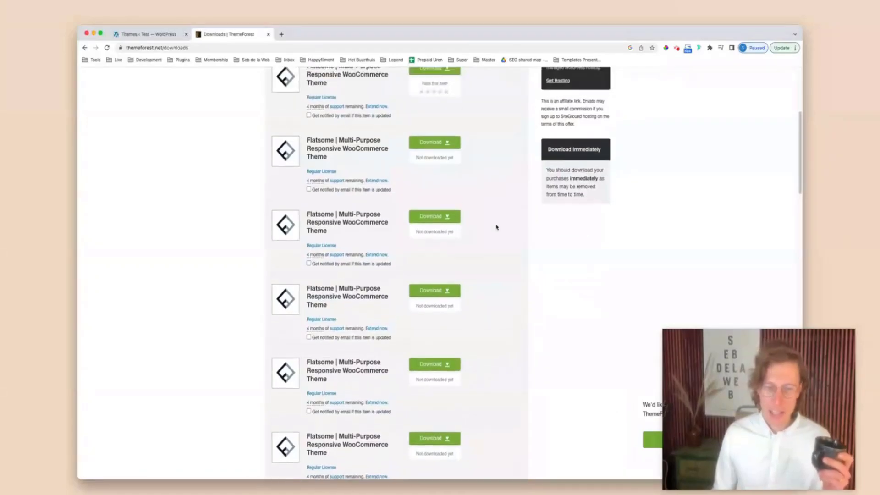
pyautogui.scroll(1, 497, 229)
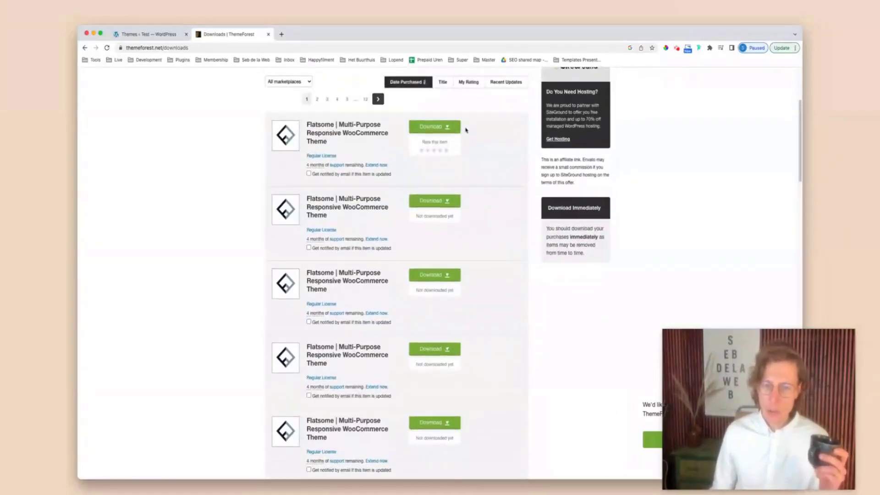
pyautogui.click(447, 127)
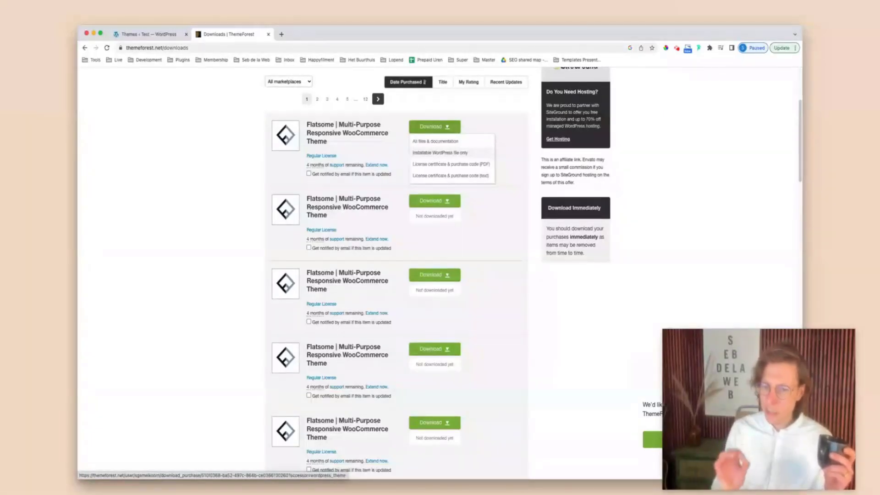
pyautogui.click(448, 142)
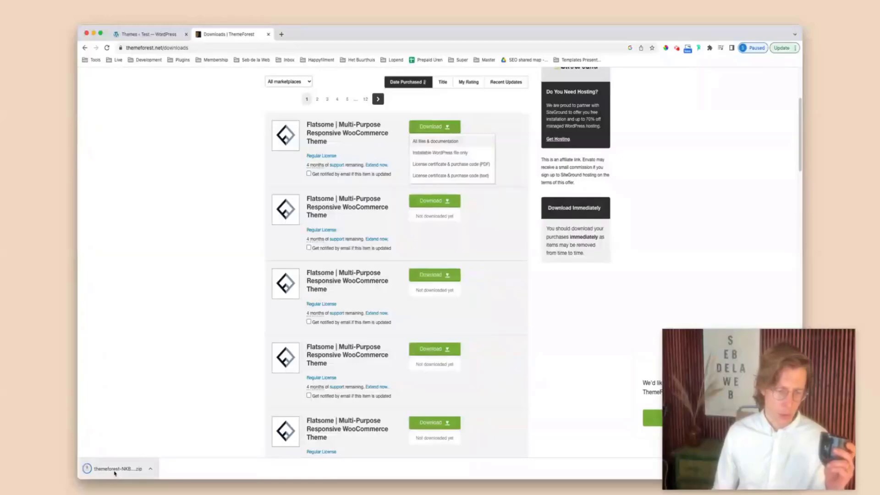
# Unpack the downloaded Flatsome archive and look into its Theme Files folder.
pyautogui.click(114, 468)
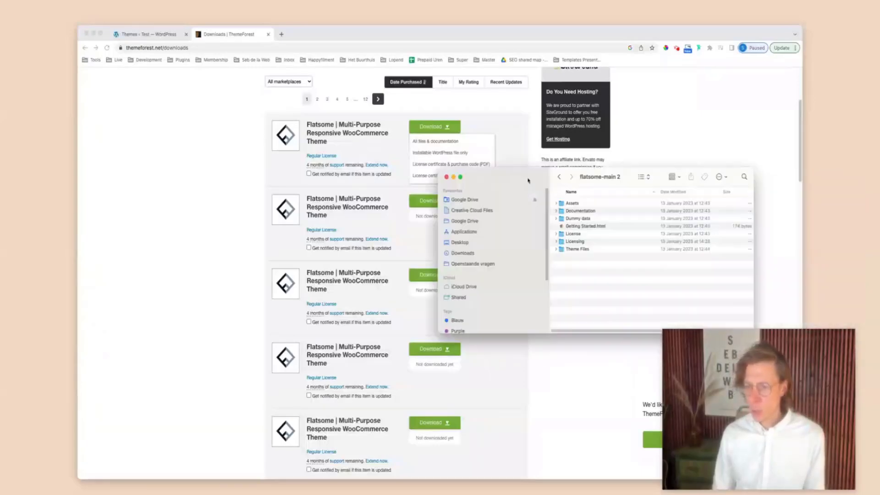
pyautogui.moveTo(527, 182); pyautogui.dragTo(204, 185)
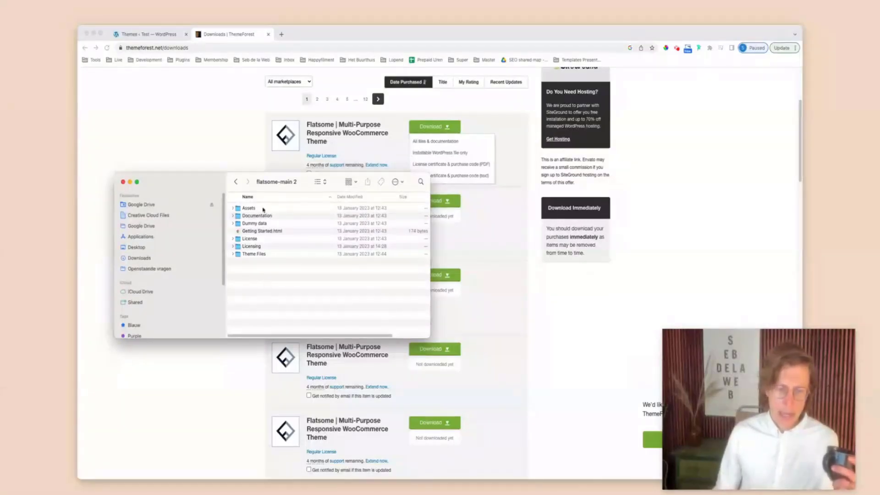
pyautogui.doubleClick(258, 253)
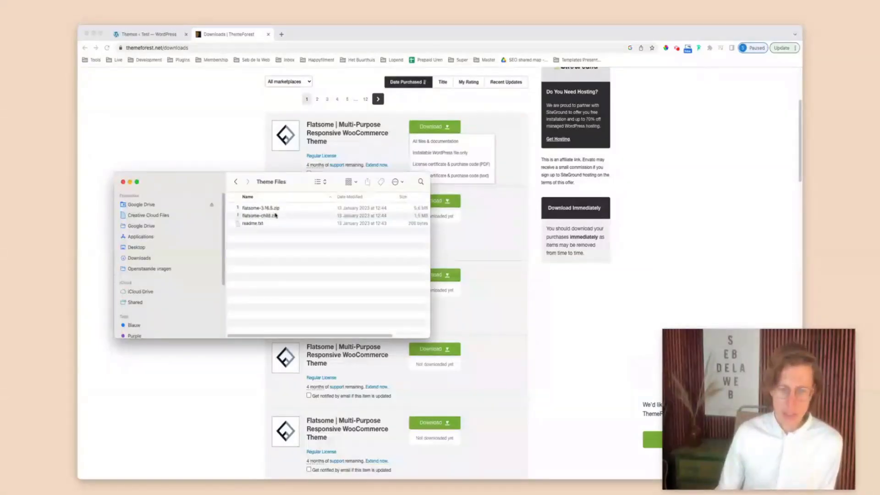
pyautogui.click(213, 119)
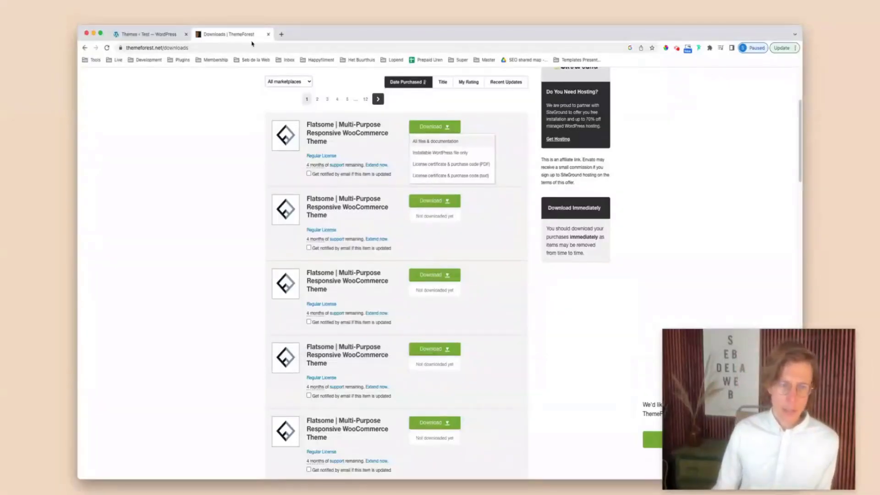
# Close the ThemeForest page and open the form for uploading a new theme in the WordPress admin.
pyautogui.click(268, 35)
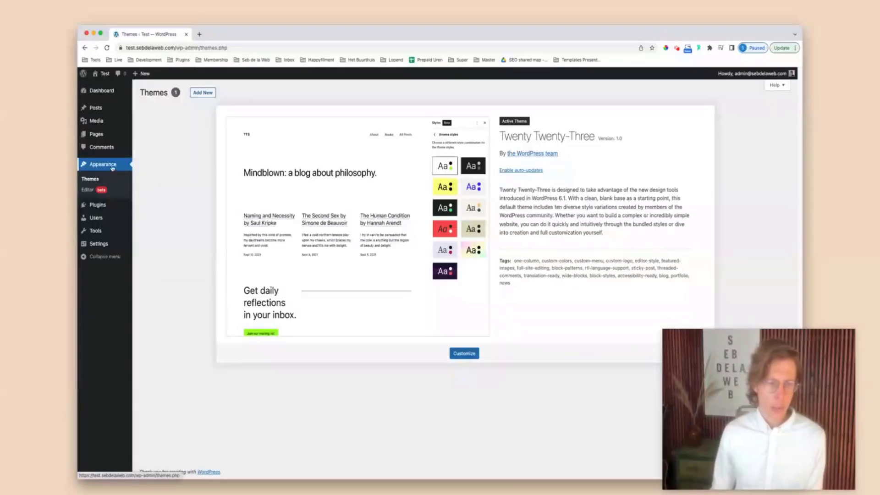
pyautogui.click(90, 179)
pyautogui.click(201, 93)
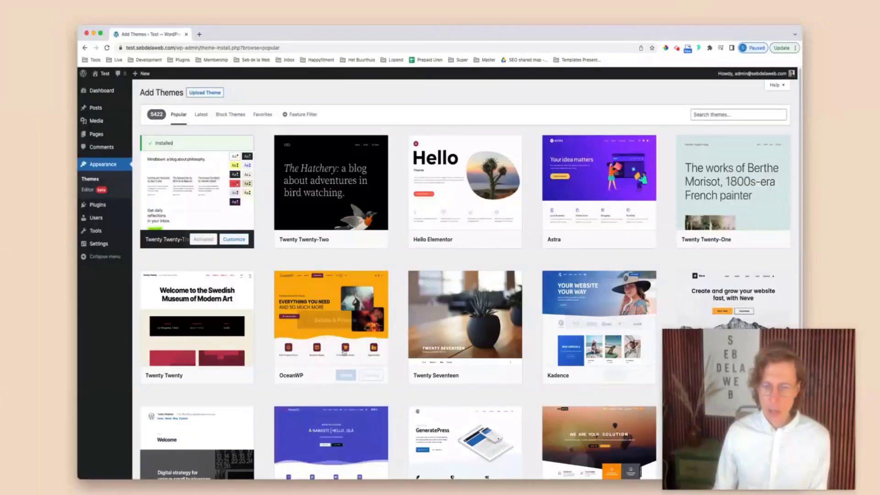
pyautogui.click(201, 93)
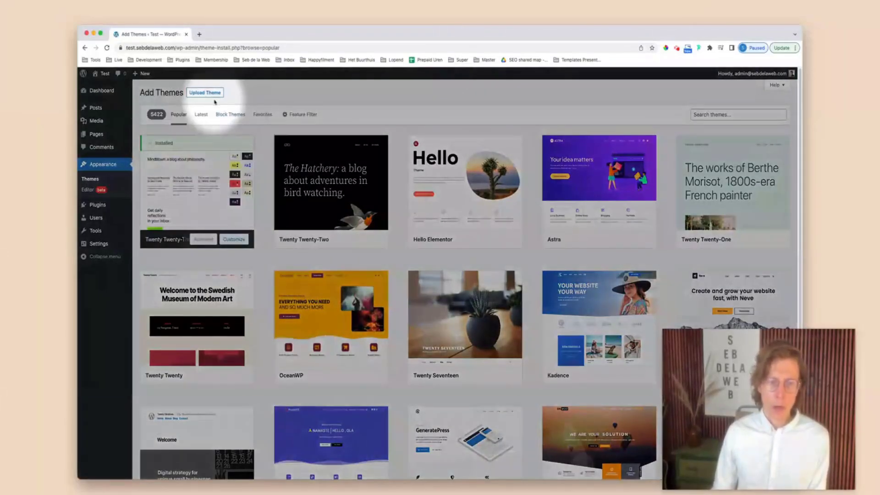
pyautogui.click(206, 94)
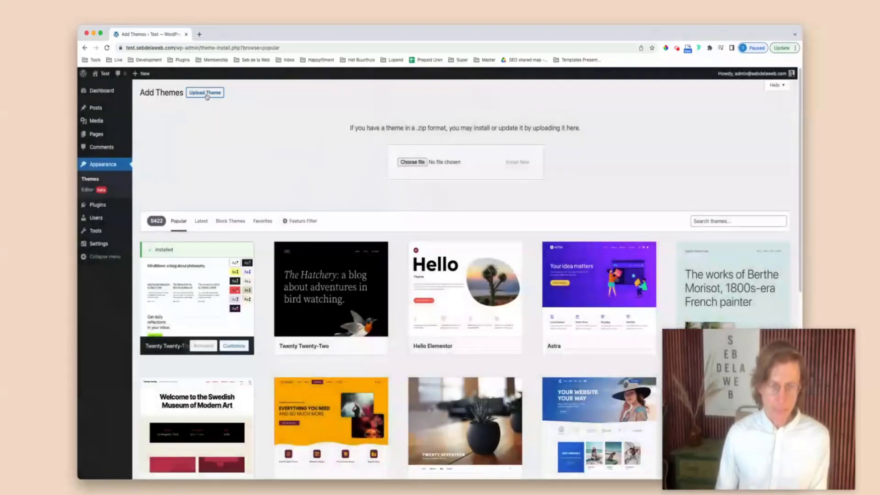
# Choose flatsome-3.16.5.zip from the Theme Files folder inside flatsome-main 2 and install it as a theme.
pyautogui.click(413, 163)
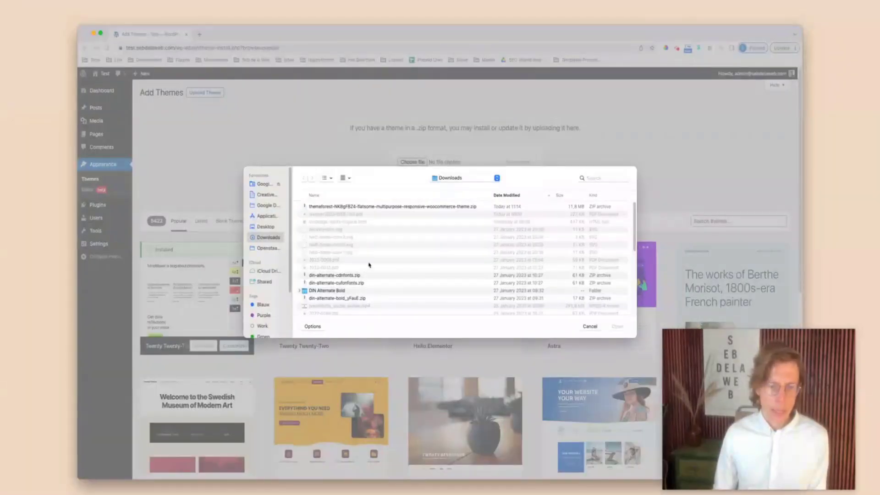
pyautogui.scroll(-5, 362, 270)
pyautogui.doubleClick(337, 294)
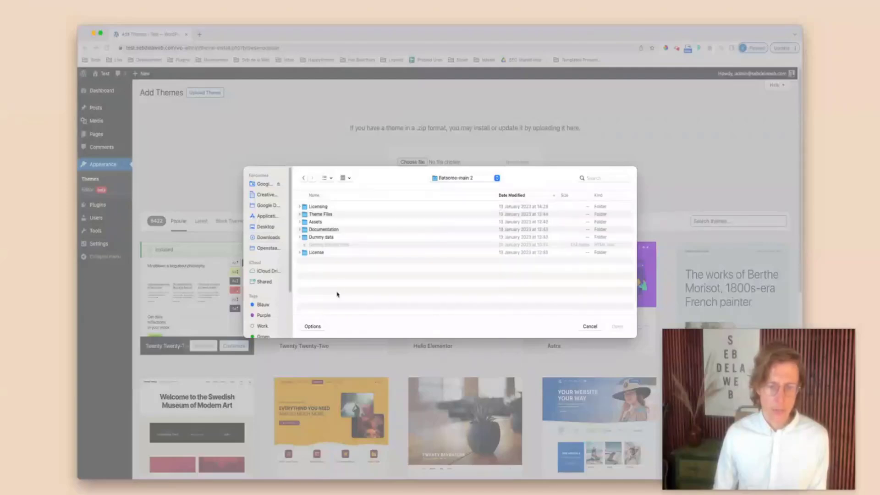
pyautogui.doubleClick(332, 215)
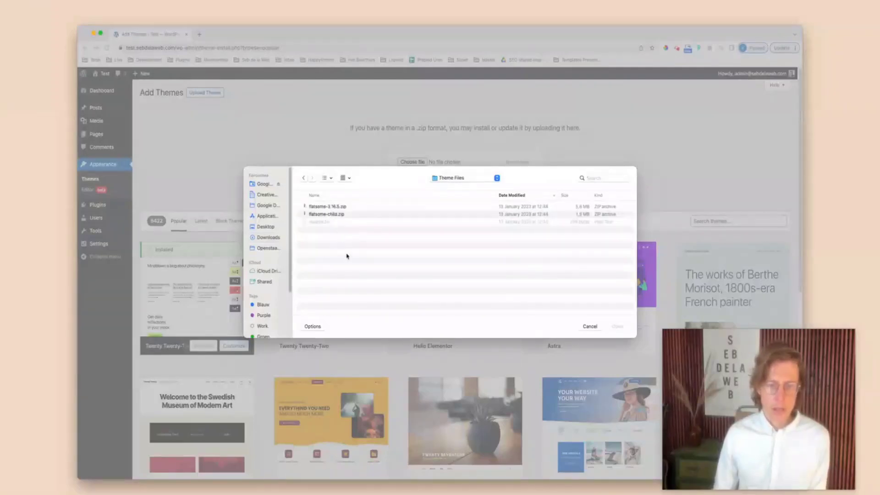
pyautogui.click(341, 207)
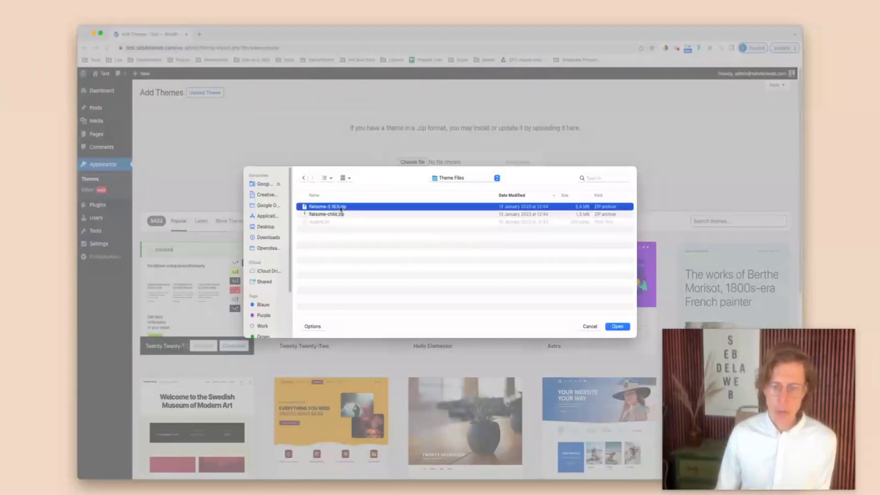
pyautogui.click(614, 327)
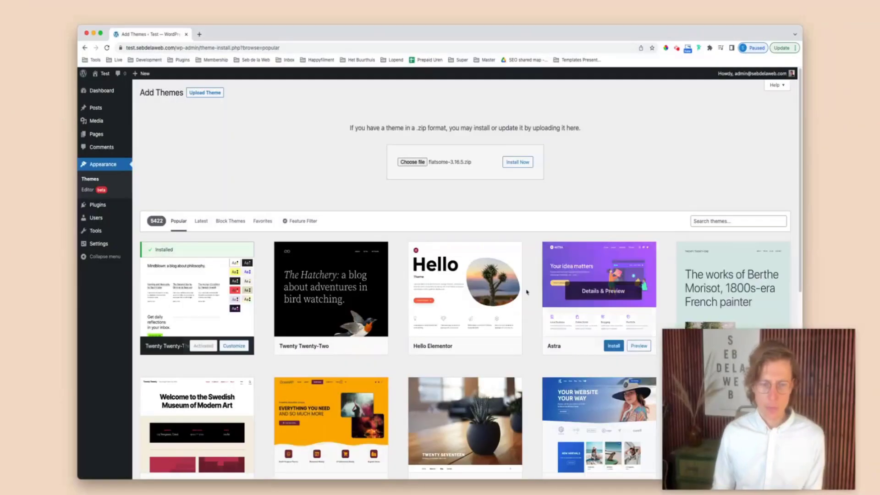
pyautogui.click(520, 165)
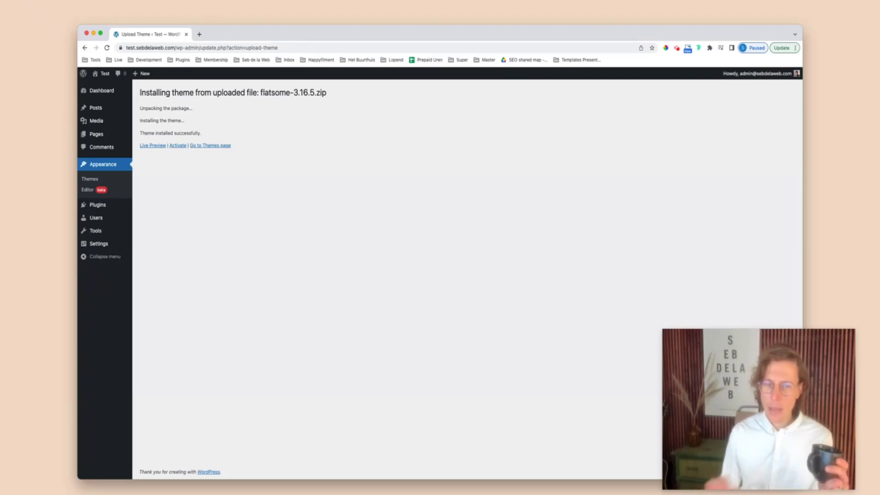
# Upload flatsome-child.zip from the Theme Files folder as a new theme and install it.
pyautogui.click(118, 166)
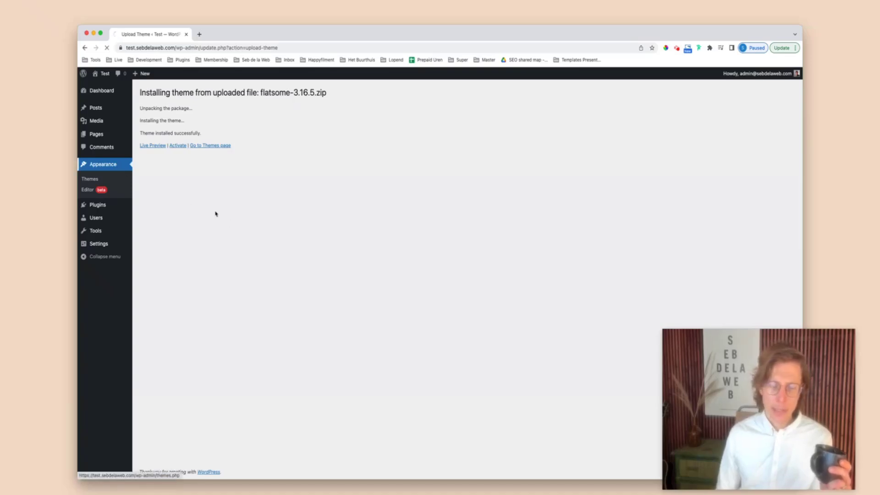
pyautogui.moveTo(357, 178)
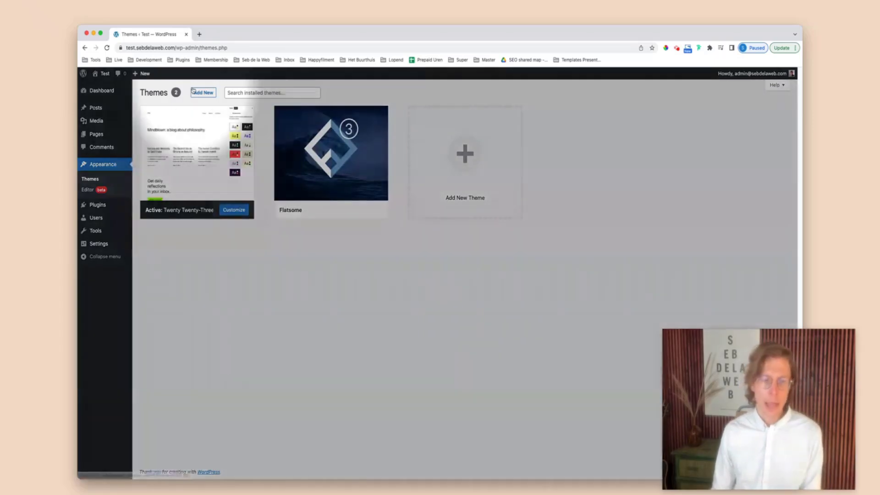
pyautogui.click(202, 92)
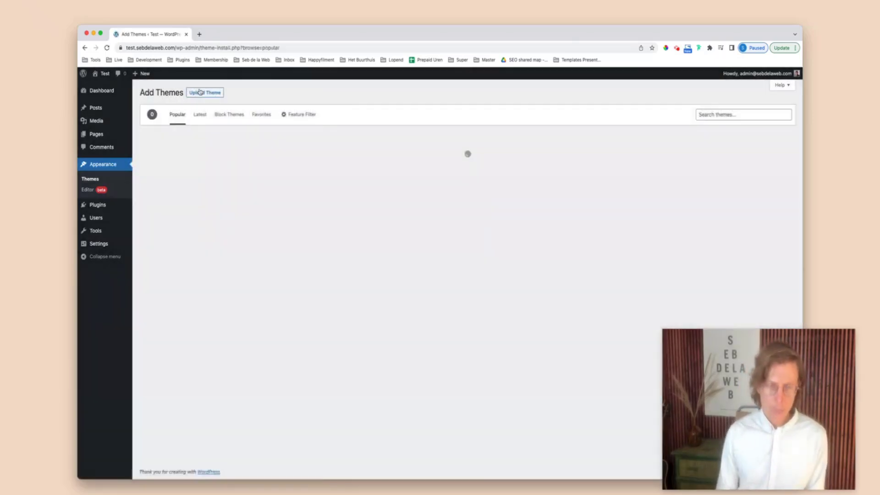
pyautogui.click(202, 92)
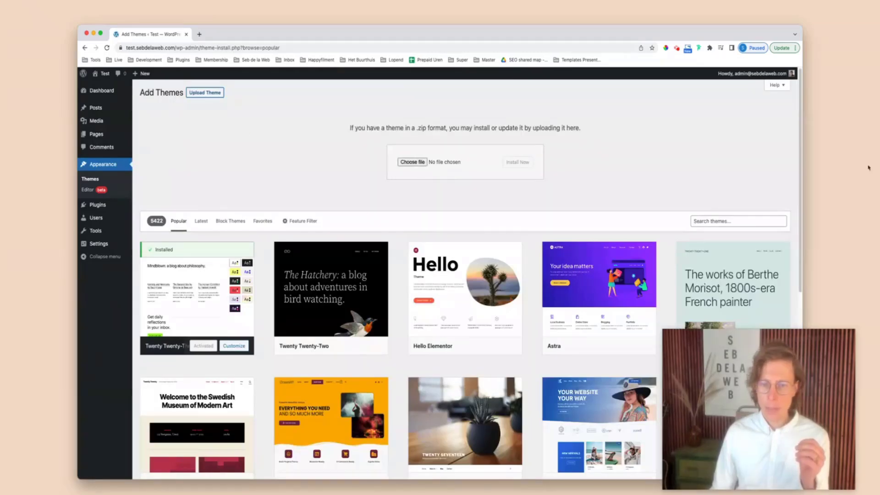
pyautogui.click(420, 162)
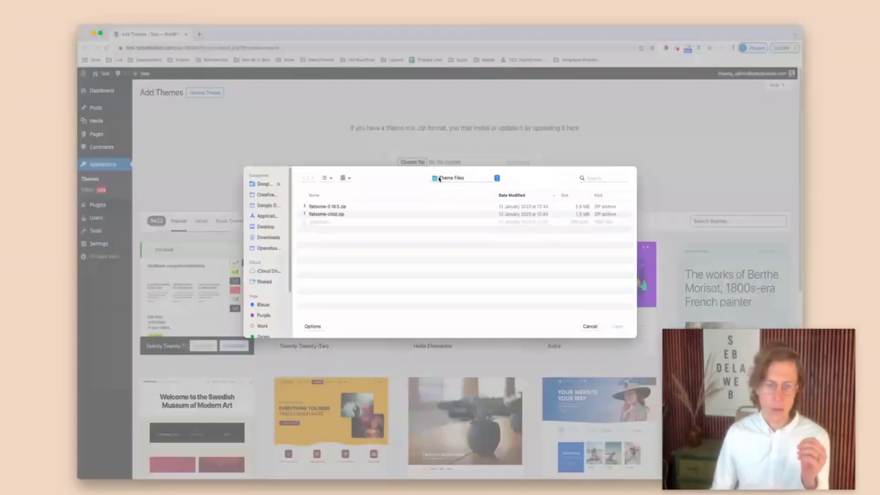
pyautogui.click(333, 215)
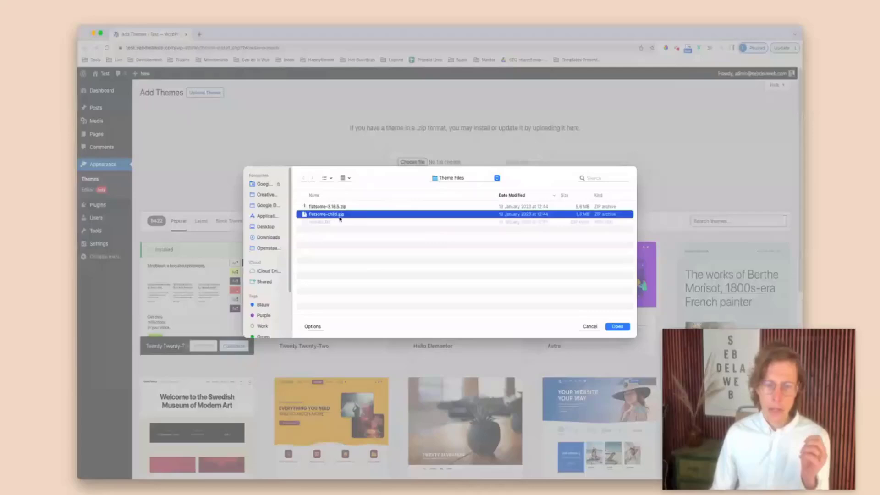
pyautogui.click(618, 326)
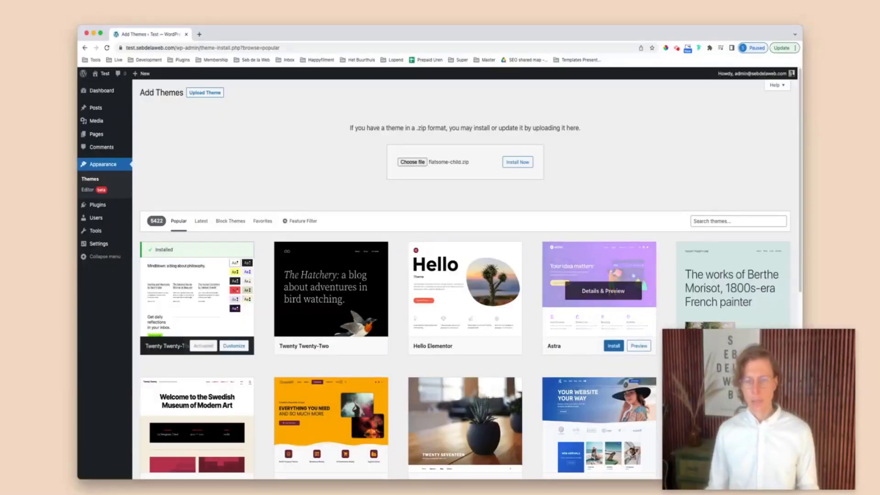
pyautogui.click(514, 165)
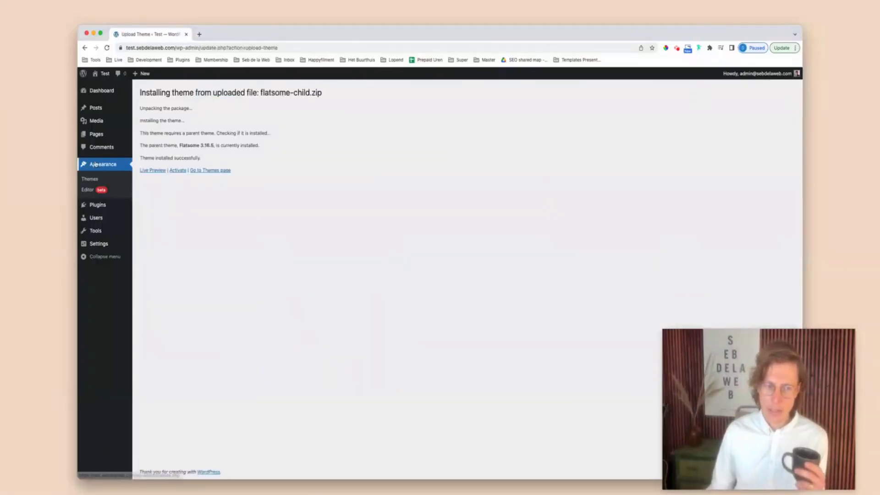
# Activate the Flatsome Child theme from the site's installed themes.
pyautogui.click(90, 179)
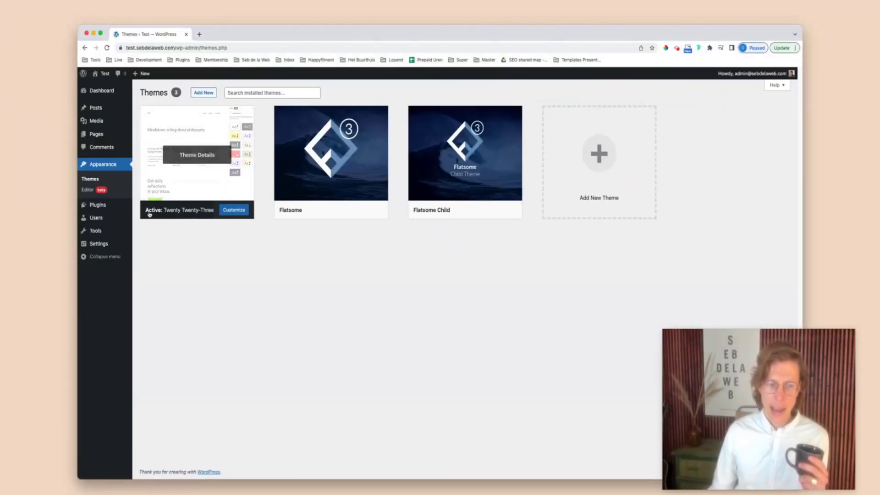
pyautogui.moveTo(452, 173)
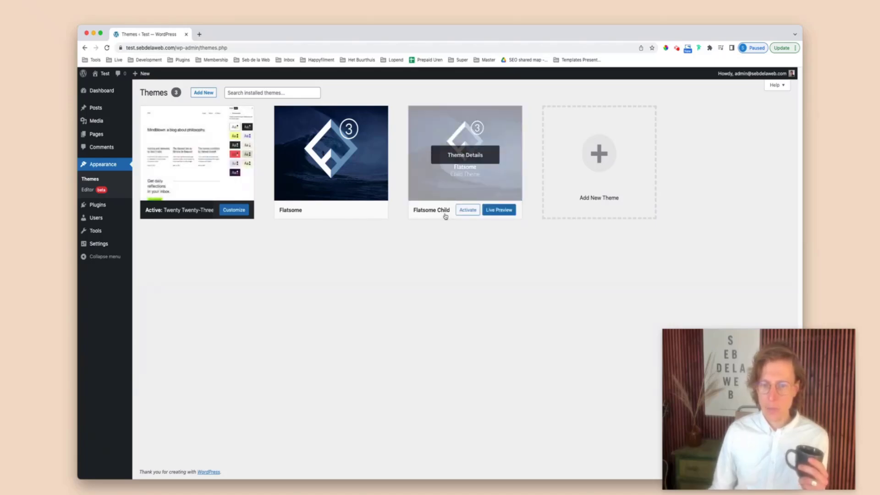
pyautogui.click(467, 215)
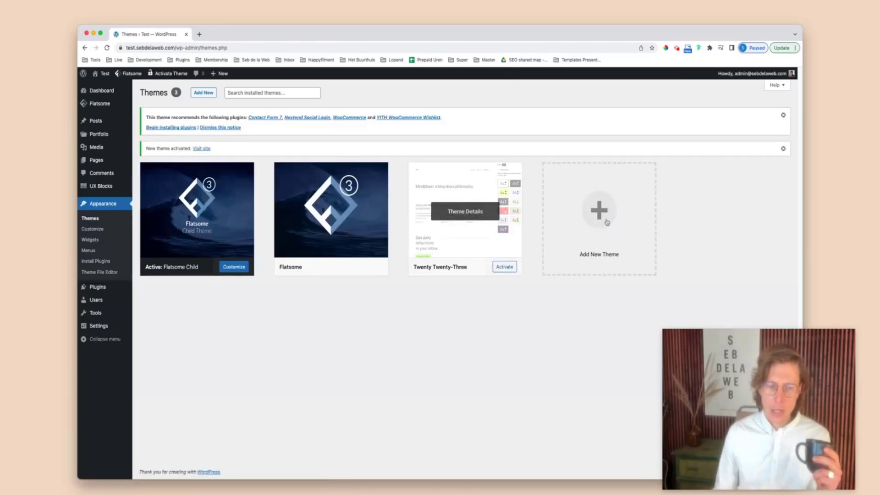
# Switch to Finder and unpack flatsome-3.16.5.zip and flatsome-child.zip inside the Theme Files folder.
pyautogui.press('super+Tab')
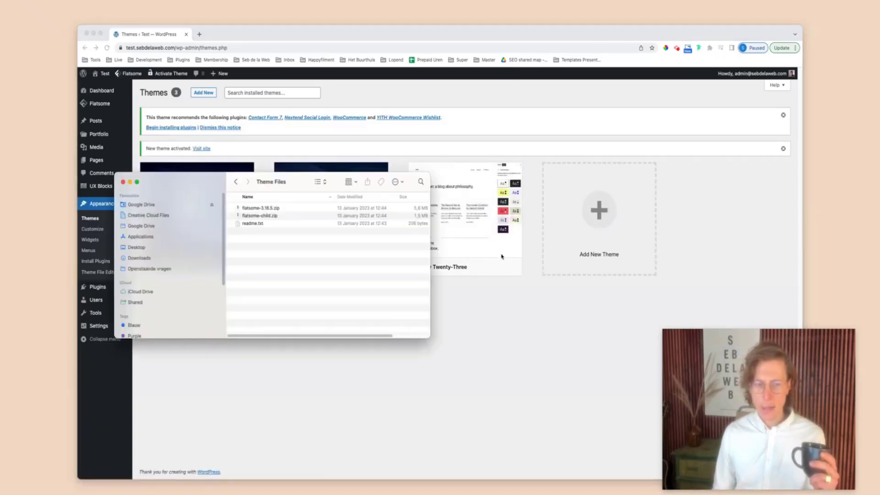
pyautogui.click(275, 210)
pyautogui.doubleClick(276, 210)
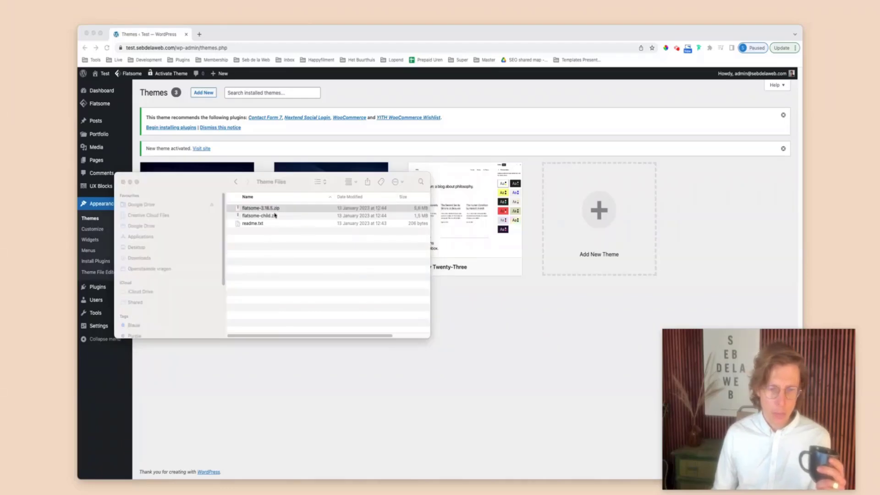
pyautogui.doubleClick(272, 224)
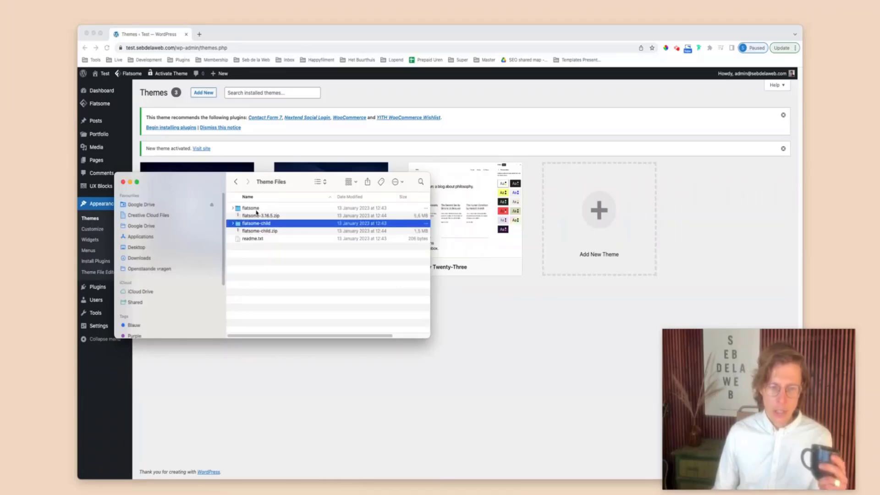
# Delete flatsome-3.16.5.zip, flatsome-child.zip and readme.txt from the Theme Files folder.
pyautogui.click(257, 217)
pyautogui.keyDown('super'); pyautogui.click(260, 232); pyautogui.keyUp('super')
pyautogui.keyDown('super'); pyautogui.click(251, 239); pyautogui.keyUp('super')
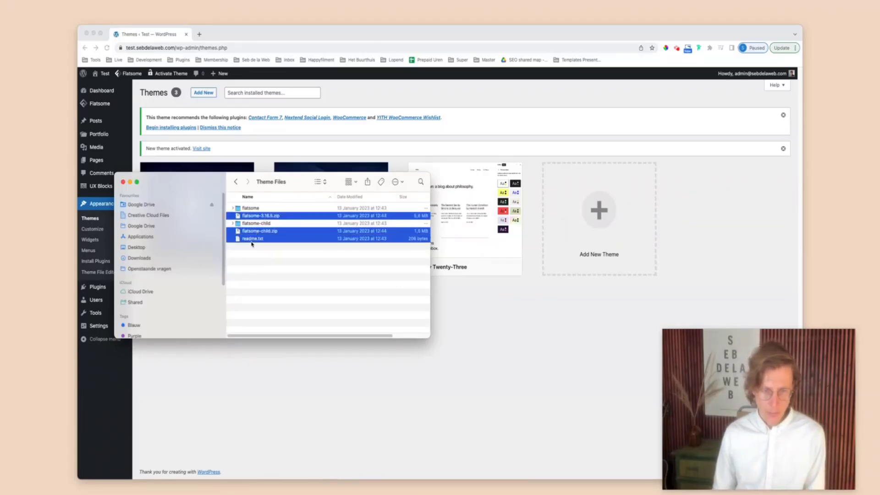
pyautogui.press('super+BackSpace')
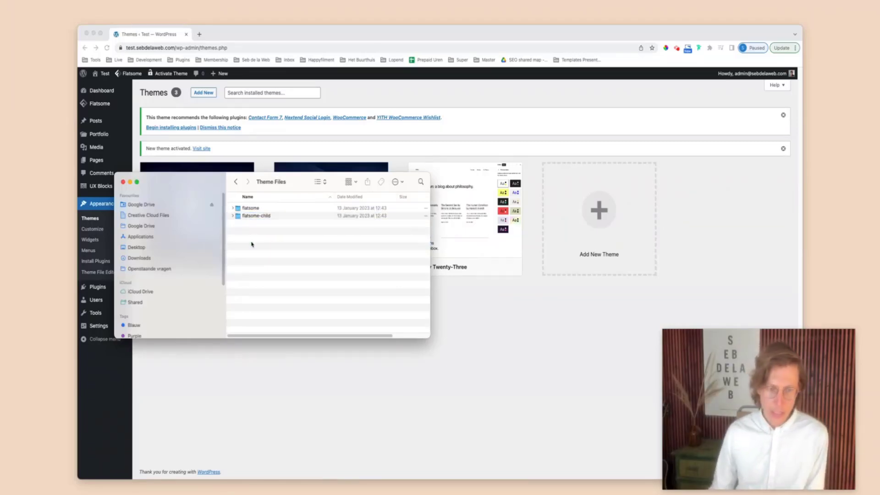
# Examine the contents of the unpacked flatsome and flatsome-child folders and return to the WordPress Themes page in the browser.
pyautogui.doubleClick(252, 209)
pyautogui.scroll(-5, 270, 243)
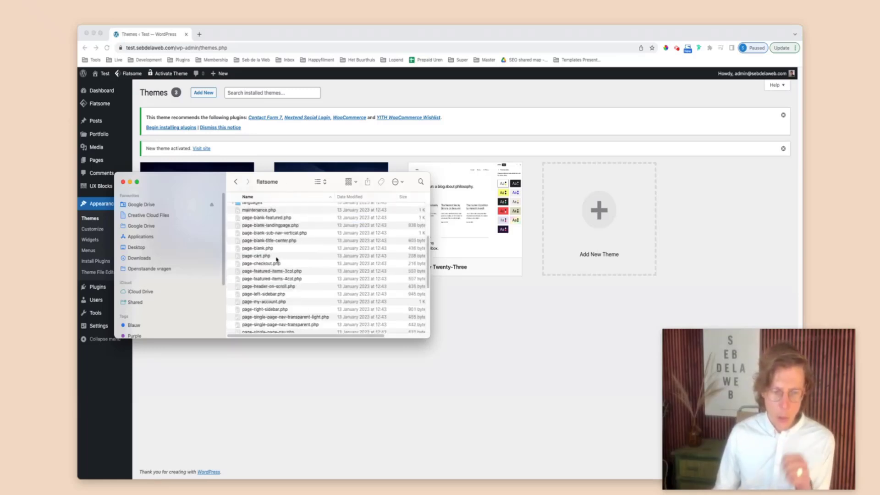
pyautogui.scroll(-5, 316, 284)
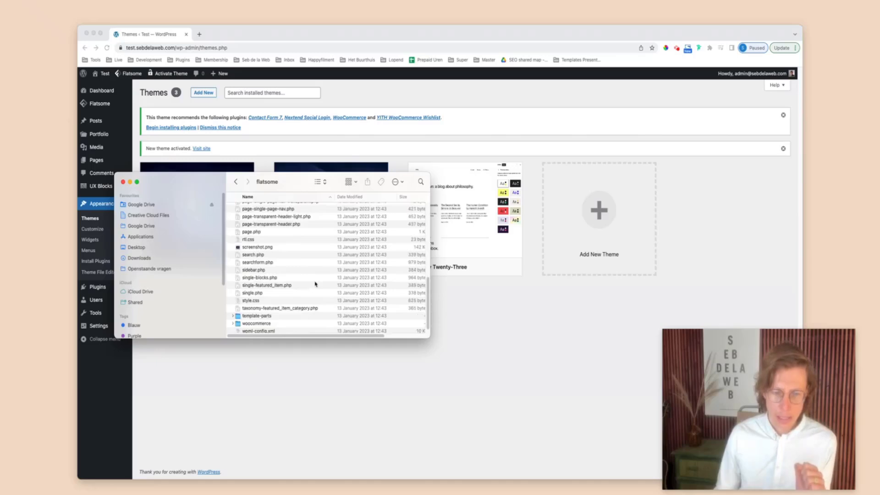
pyautogui.scroll(10, 316, 285)
pyautogui.click(235, 181)
pyautogui.doubleClick(254, 216)
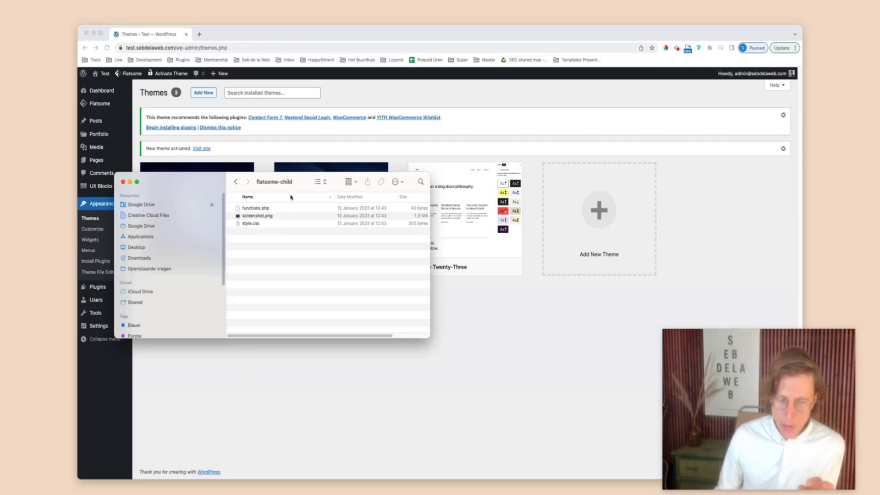
pyautogui.click(303, 161)
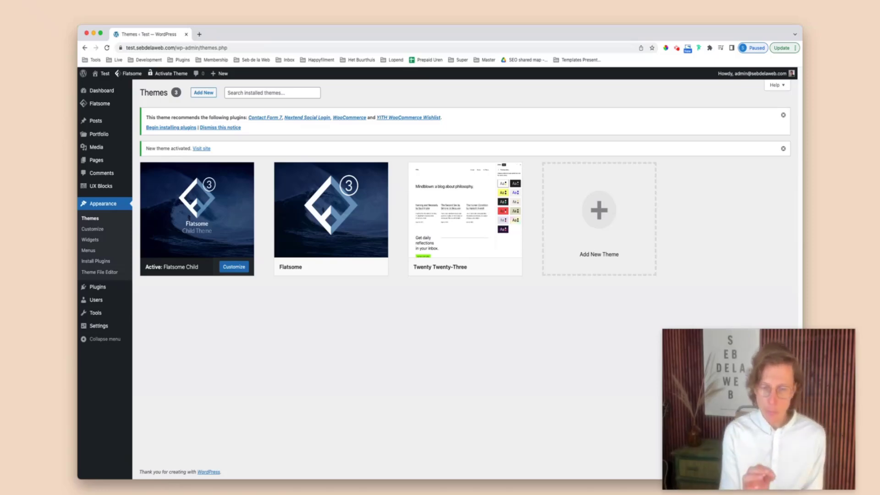
pyautogui.press('super+Tab')
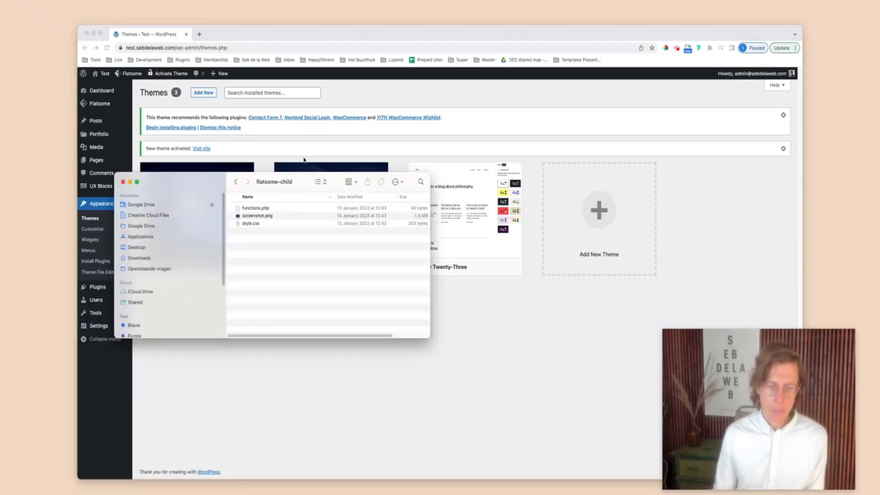
pyautogui.click(236, 183)
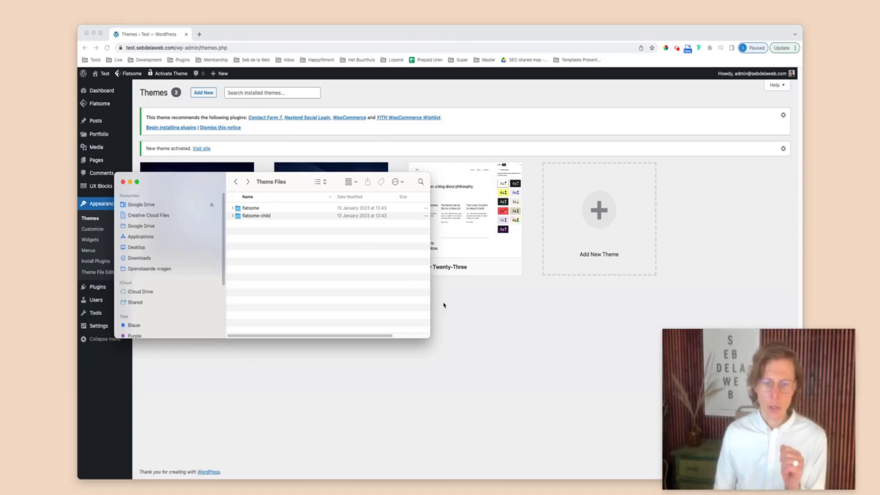
pyautogui.click(497, 303)
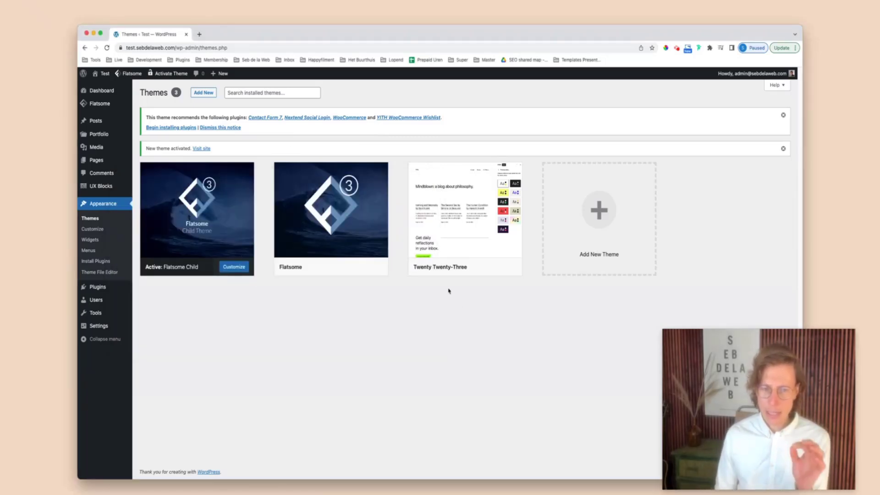
# Delete the Twenty Twenty-Three theme from the site and confirm the deletion.
pyautogui.moveTo(461, 262)
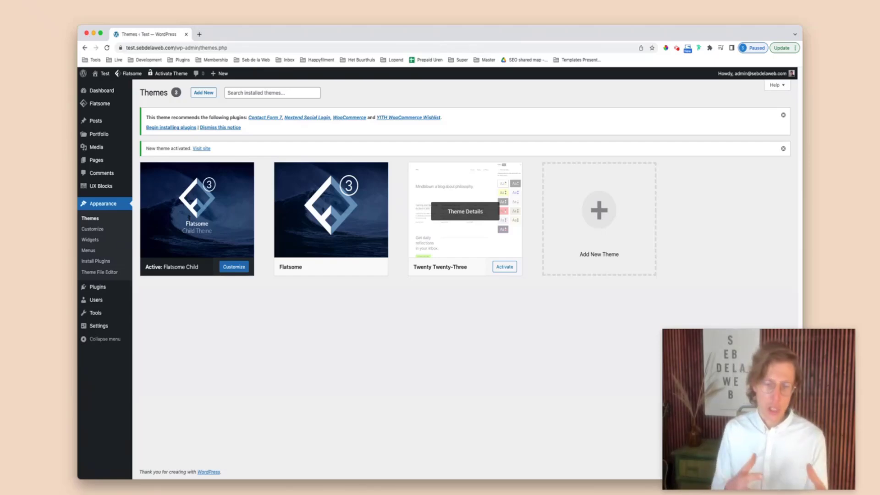
pyautogui.click(457, 248)
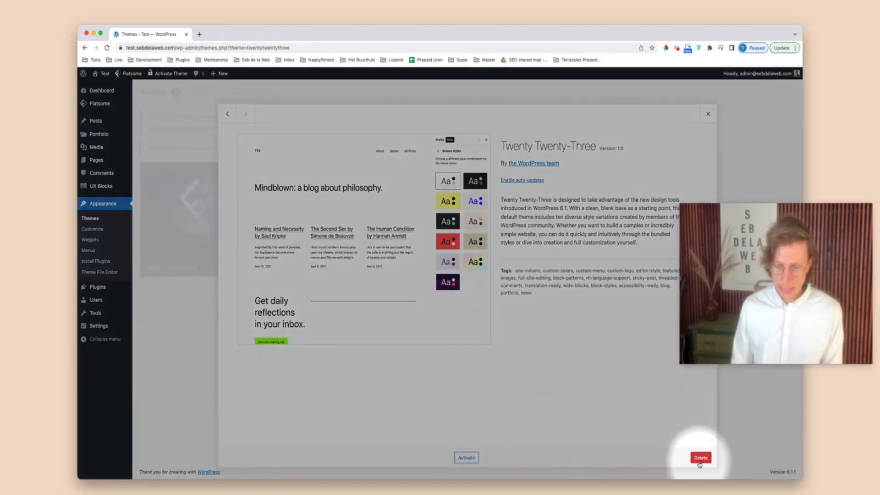
pyautogui.click(699, 464)
pyautogui.click(504, 104)
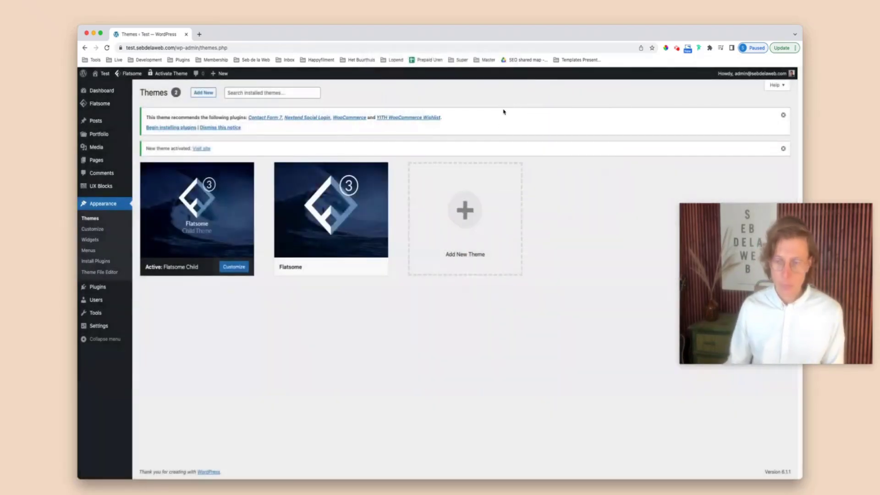
# Dismiss the theme activation notice and the recommended plugins notice on the Themes page.
pyautogui.click(566, 335)
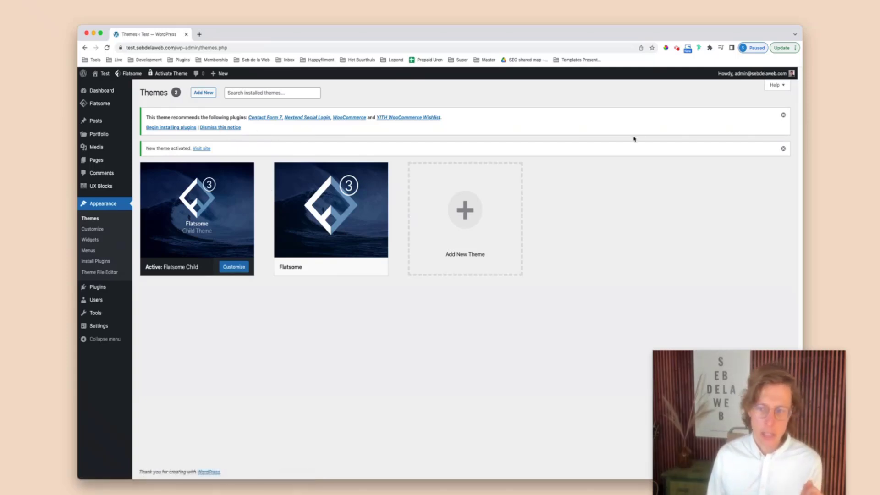
pyautogui.click(788, 117)
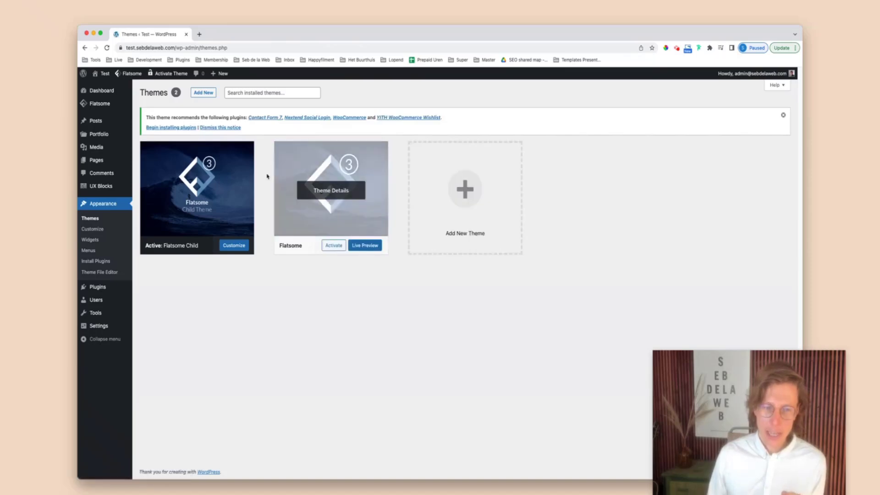
pyautogui.click(246, 147)
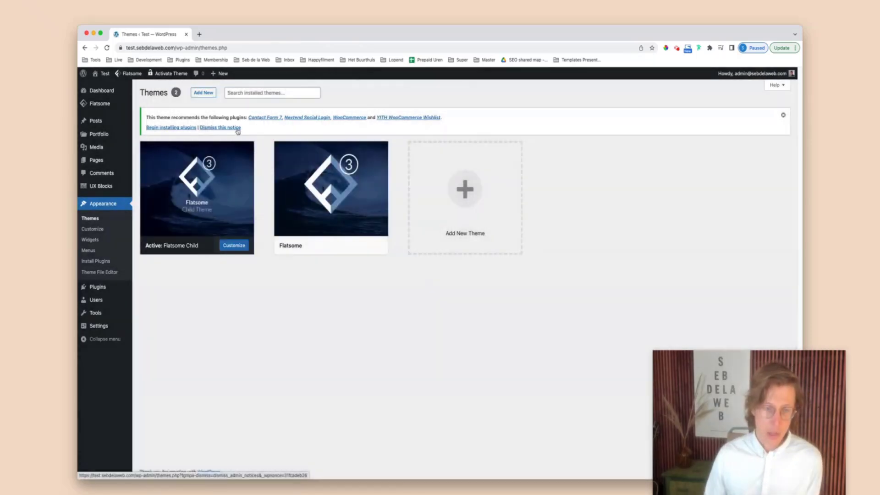
pyautogui.click(238, 130)
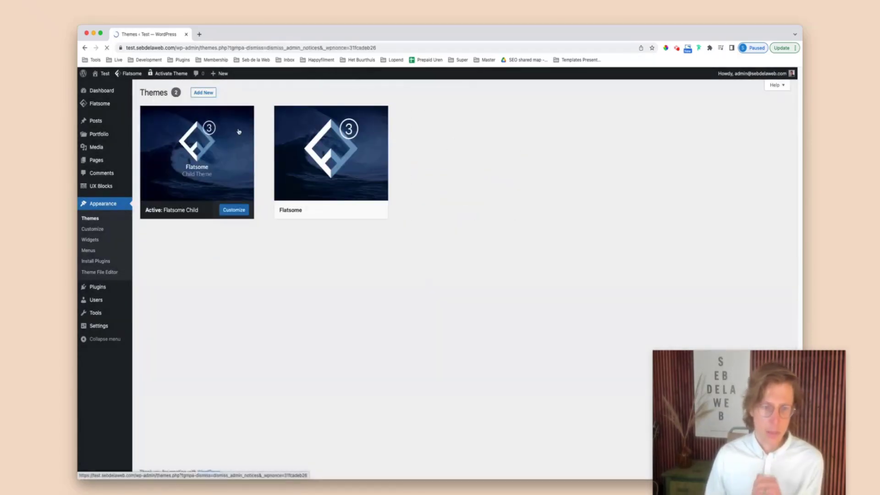
# Go to Flatsome's Theme Registration page and open the license manager from there.
pyautogui.moveTo(279, 214)
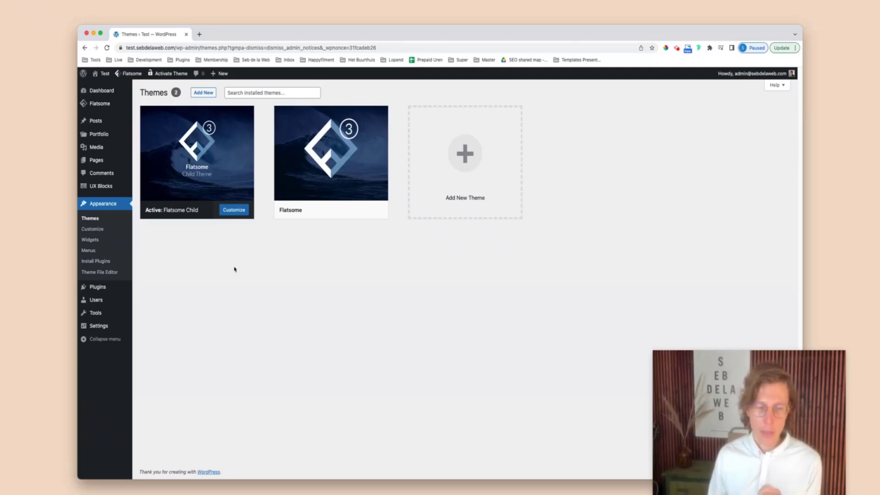
pyautogui.moveTo(114, 103)
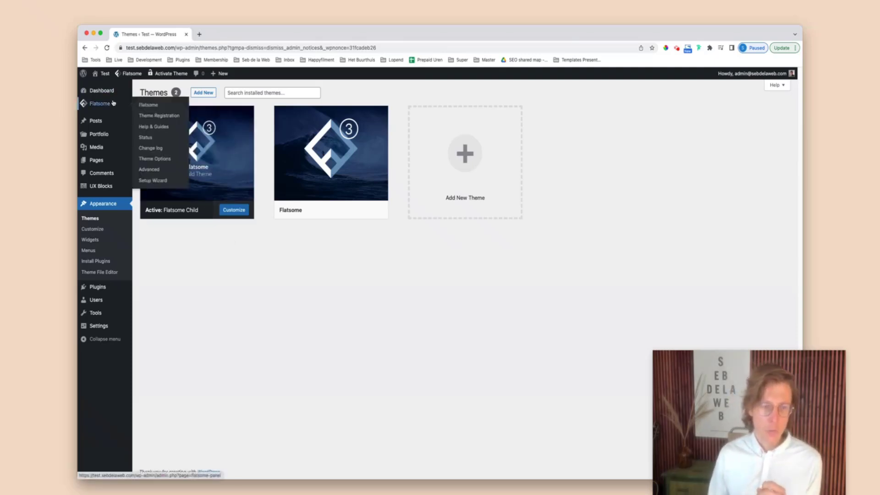
pyautogui.click(168, 115)
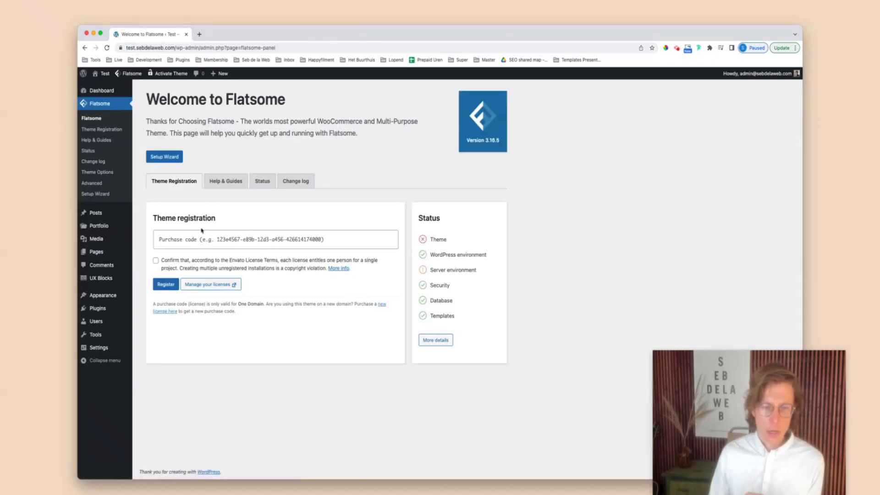
pyautogui.click(222, 286)
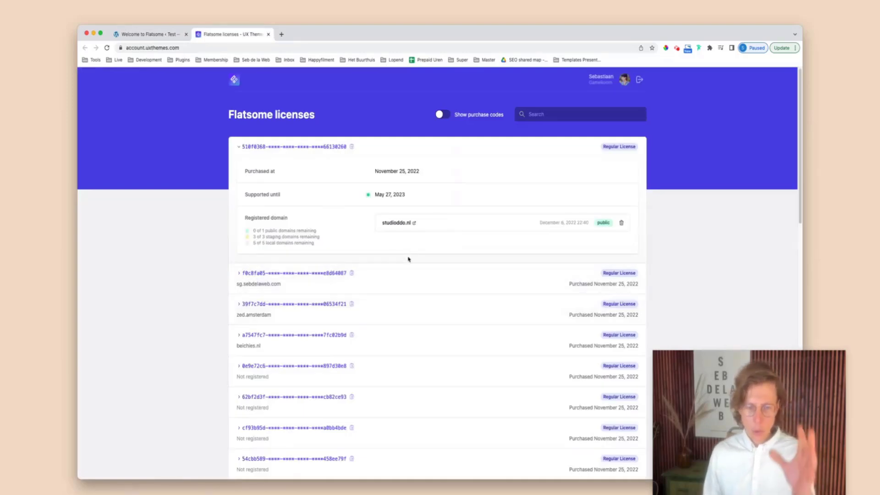
# Look through the list of Flatsome licenses and collapse the details of the first license.
pyautogui.scroll(-3, 408, 260)
pyautogui.scroll(-3, 409, 260)
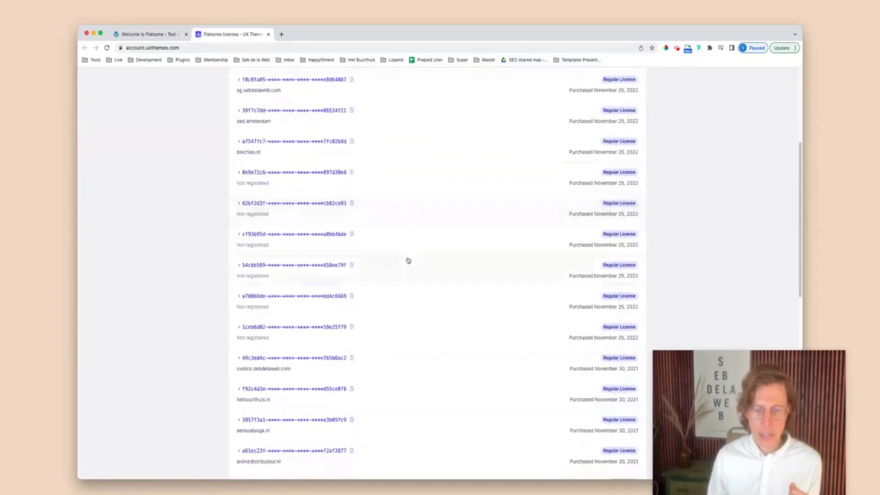
pyautogui.scroll(4, 407, 260)
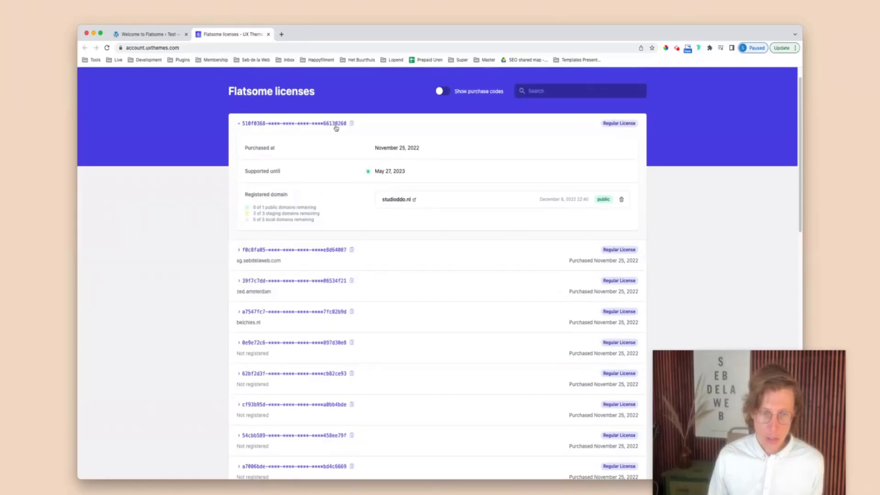
pyautogui.click(382, 129)
pyautogui.click(245, 138)
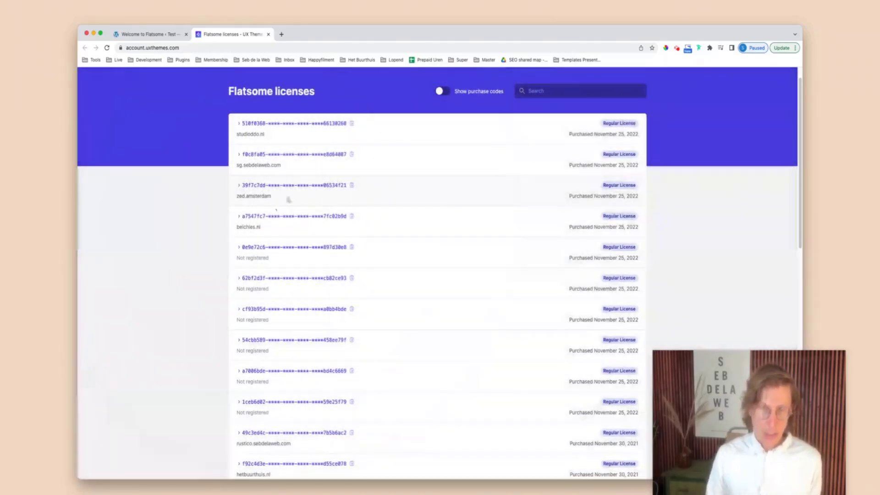
# Return to the WordPress site, view the detailed Flatsome status report, and go back to Theme Registration.
pyautogui.click(172, 34)
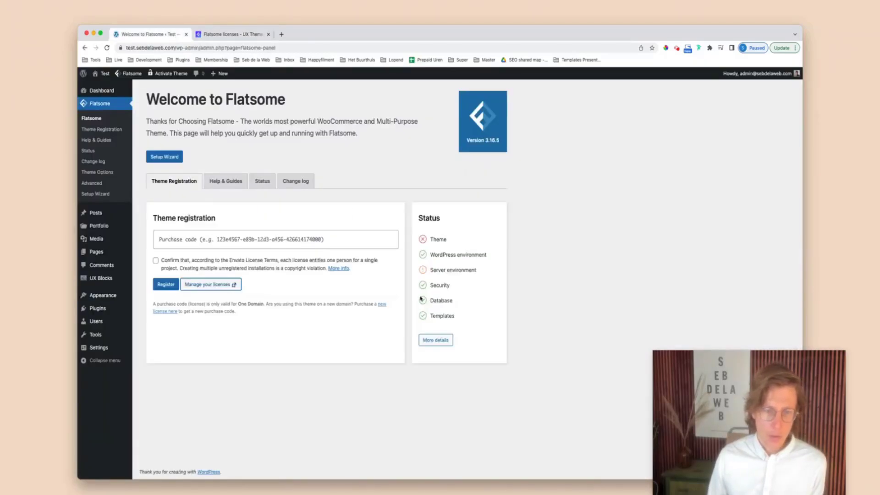
pyautogui.click(435, 340)
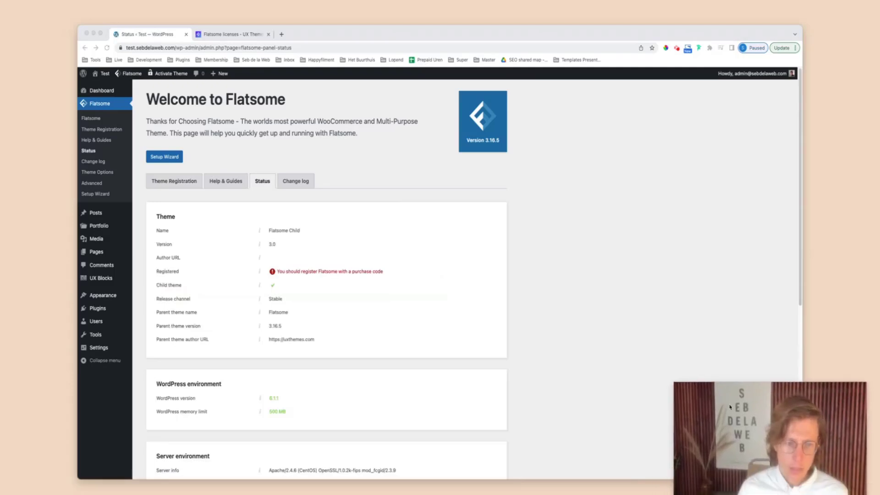
pyautogui.click(174, 181)
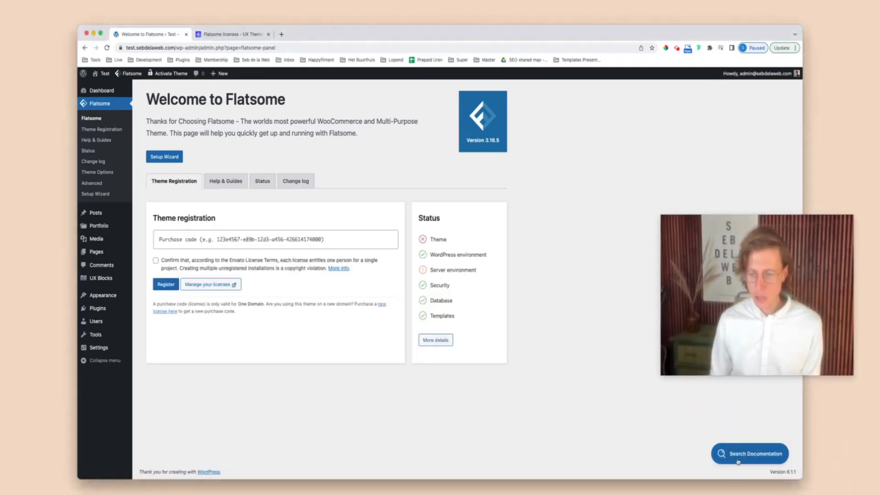
# Open the Theme license/registration article in the Flatsome documentation and read up to the section on local and staging sites.
pyautogui.click(749, 454)
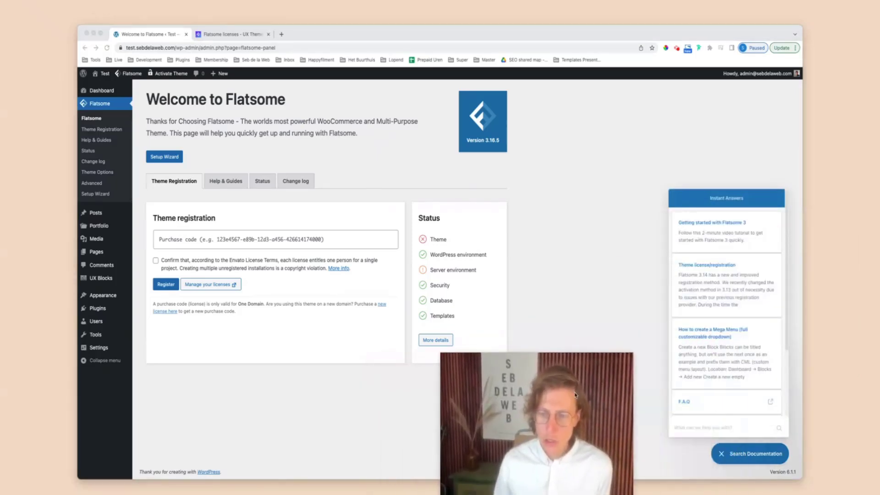
pyautogui.click(741, 286)
pyautogui.click(710, 275)
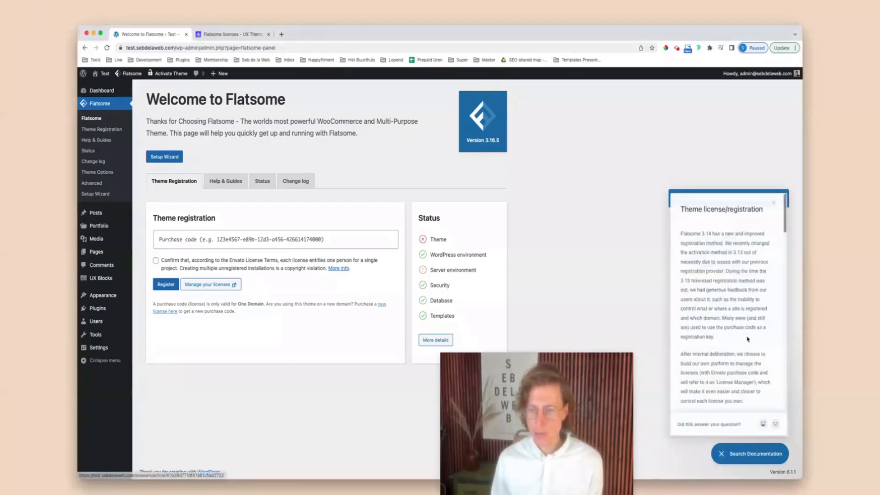
pyautogui.scroll(-5, 748, 345)
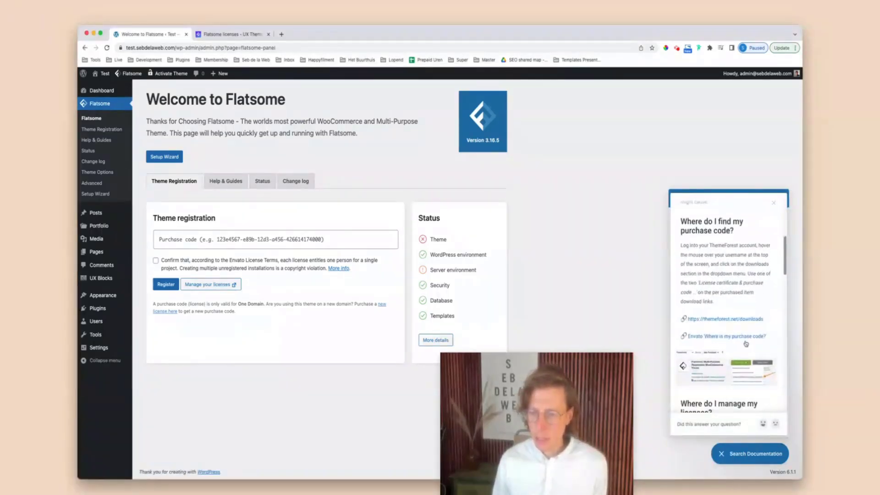
pyautogui.scroll(5, 748, 344)
pyautogui.scroll(-6, 739, 324)
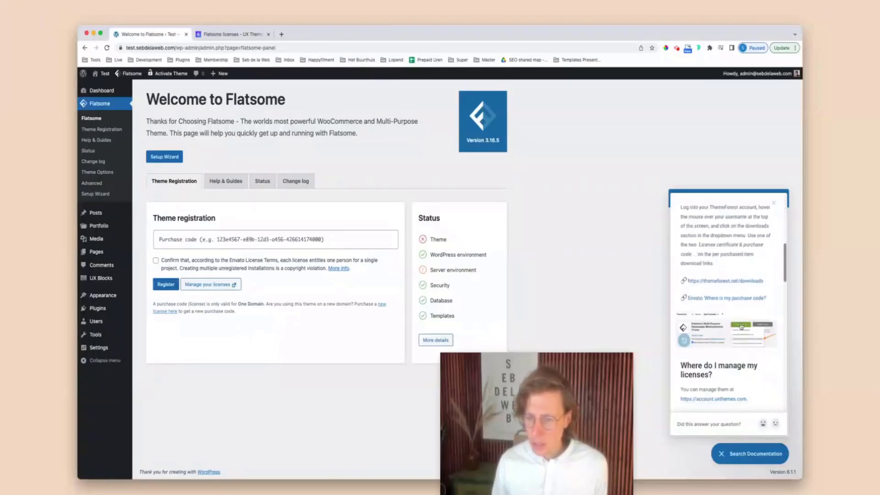
pyautogui.scroll(-5, 746, 327)
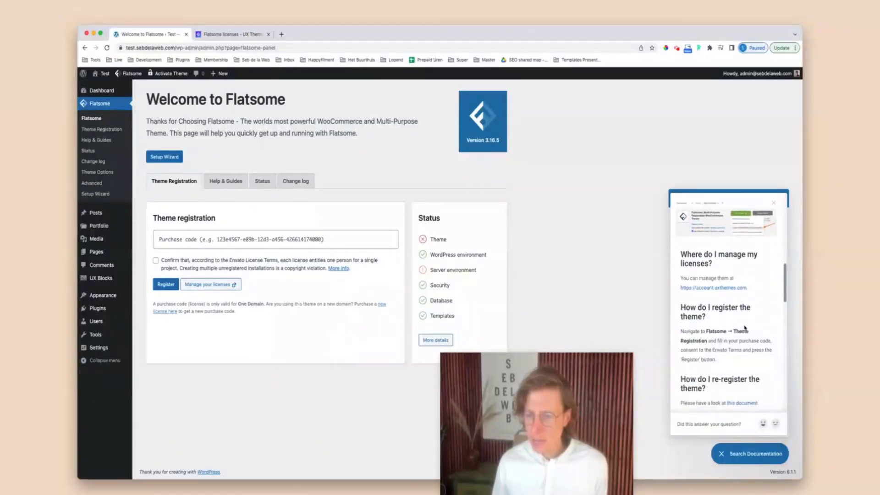
pyautogui.scroll(-1, 746, 326)
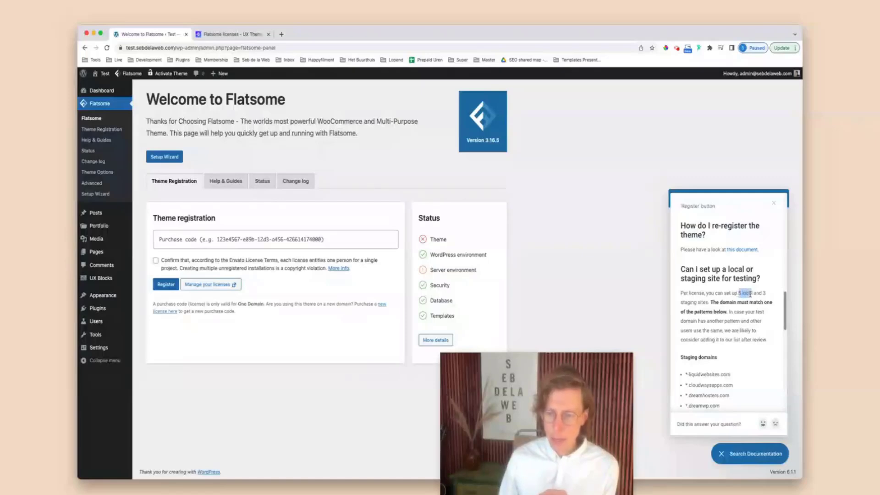
pyautogui.moveTo(763, 293); pyautogui.dragTo(713, 305)
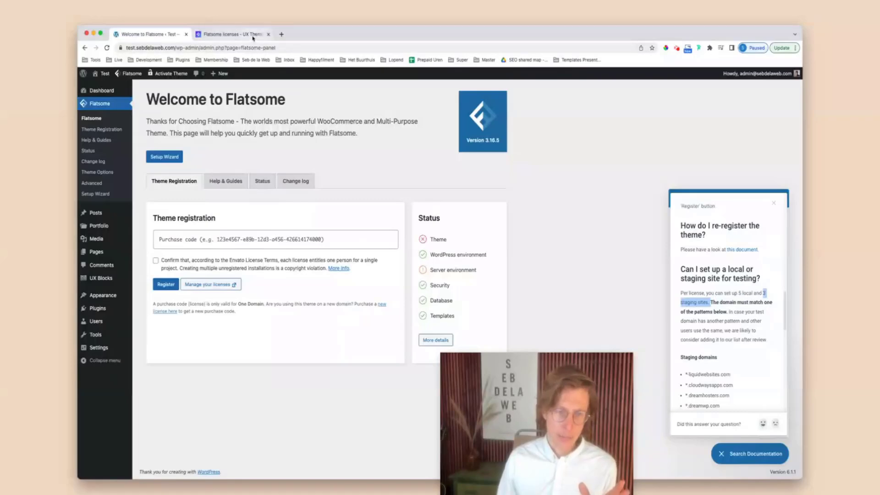
# Expand the beichies.nl license in the license manager and examine its public, staging and local domain allowances.
pyautogui.click(231, 34)
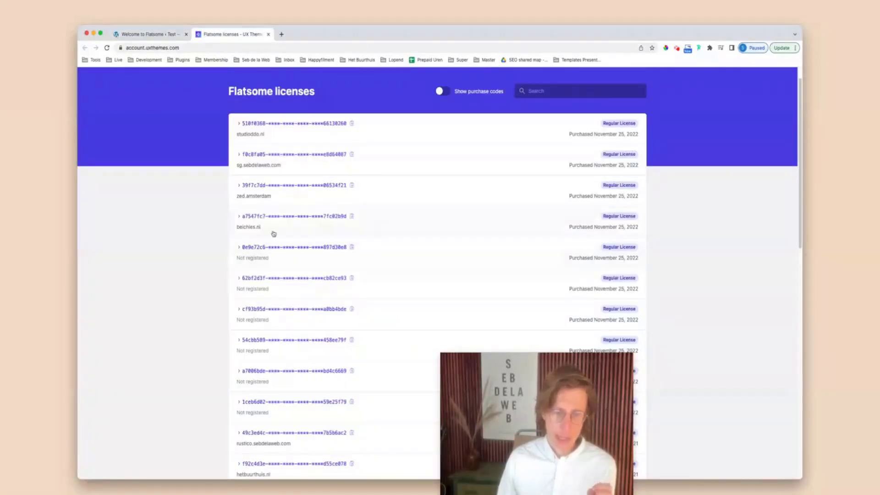
pyautogui.click(351, 230)
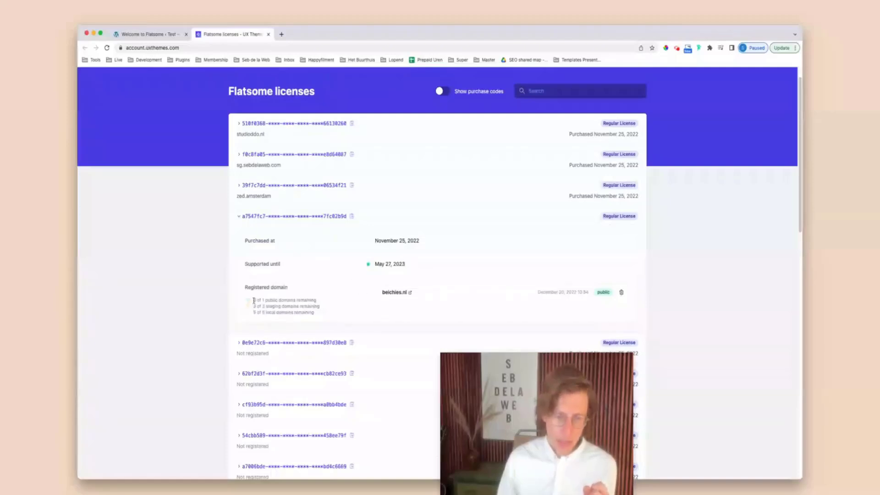
pyautogui.moveTo(262, 300); pyautogui.dragTo(316, 300)
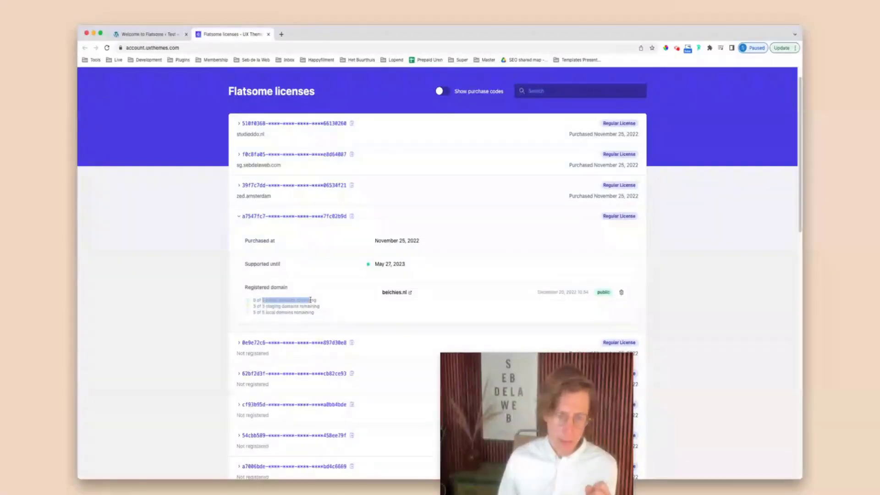
pyautogui.moveTo(262, 307); pyautogui.dragTo(324, 307)
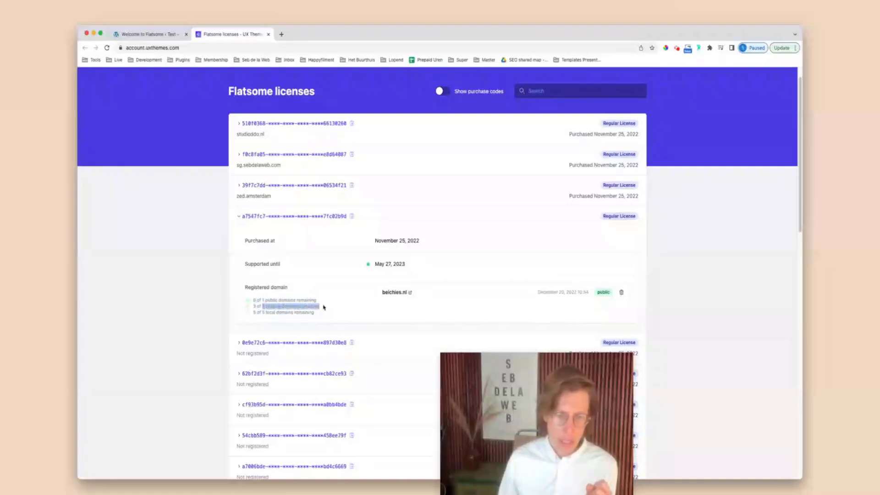
pyautogui.moveTo(262, 313); pyautogui.dragTo(329, 316)
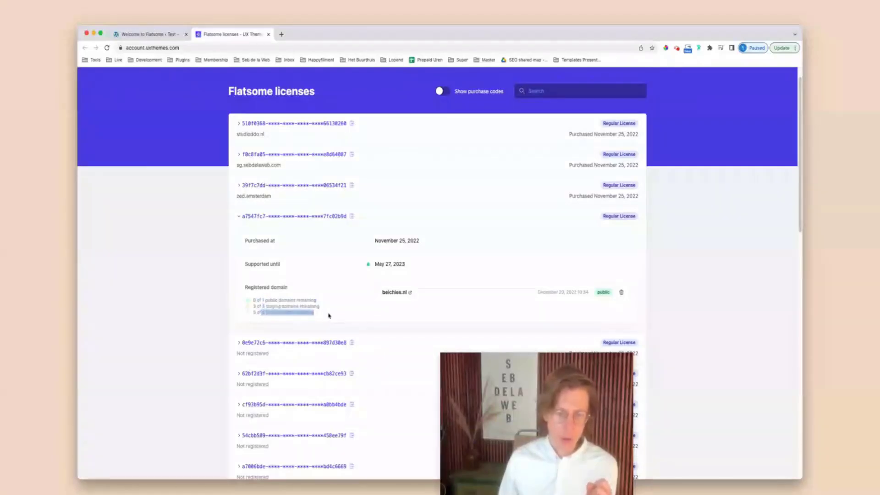
pyautogui.click(255, 300)
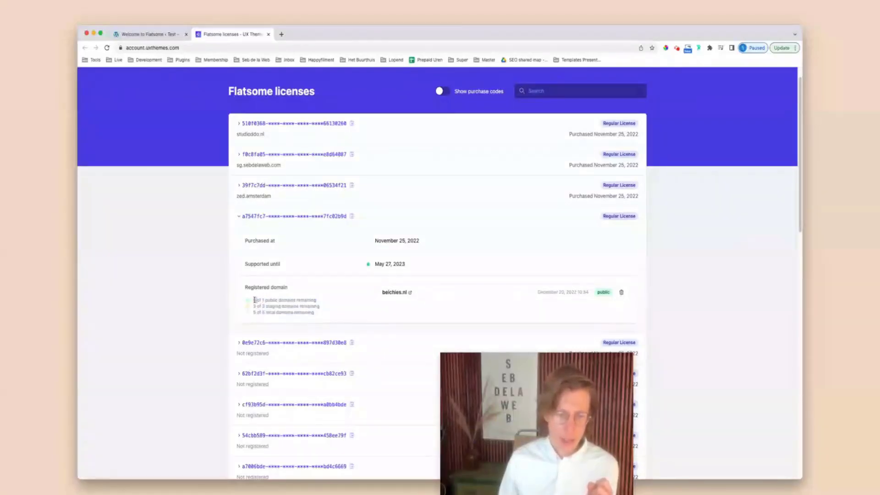
pyautogui.moveTo(262, 300); pyautogui.dragTo(274, 300)
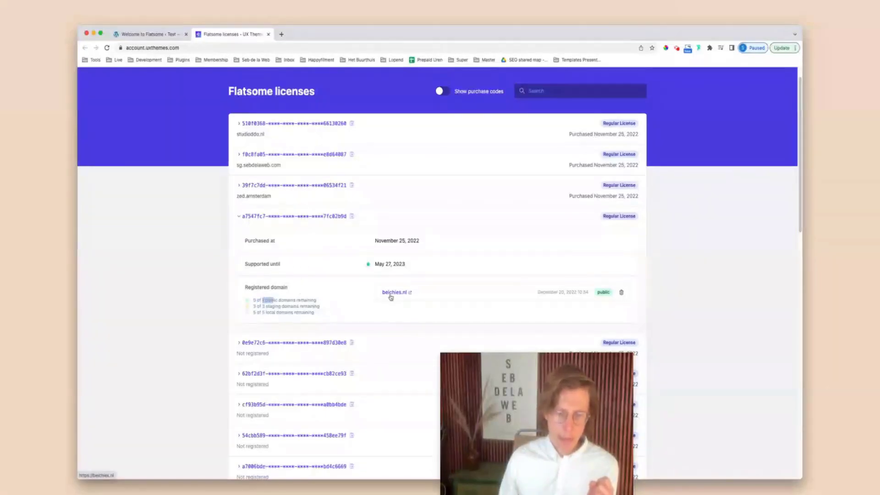
# Return to the registration article in WordPress and examine the permitted staging domains and staging subdomains.
pyautogui.click(167, 37)
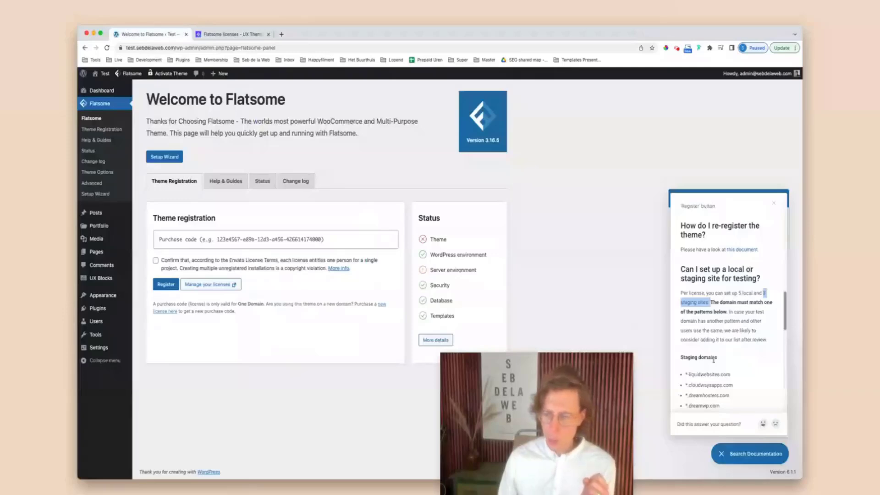
pyautogui.scroll(-5, 713, 360)
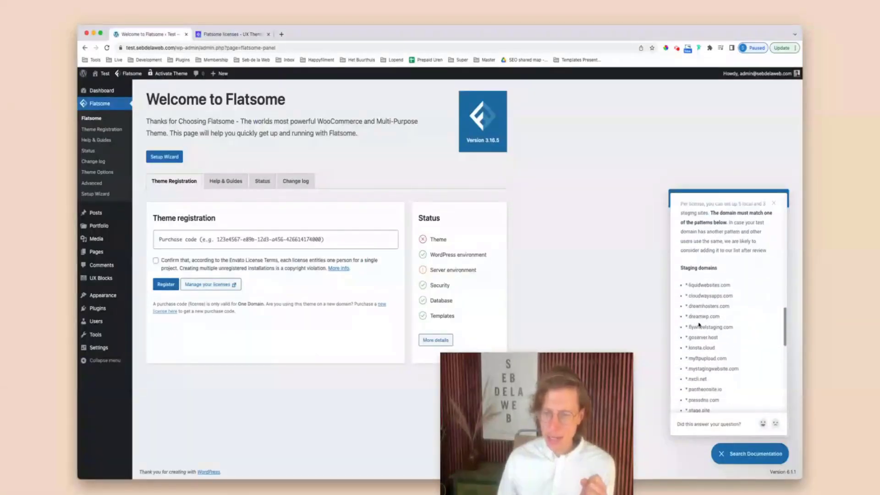
pyautogui.scroll(-3, 699, 324)
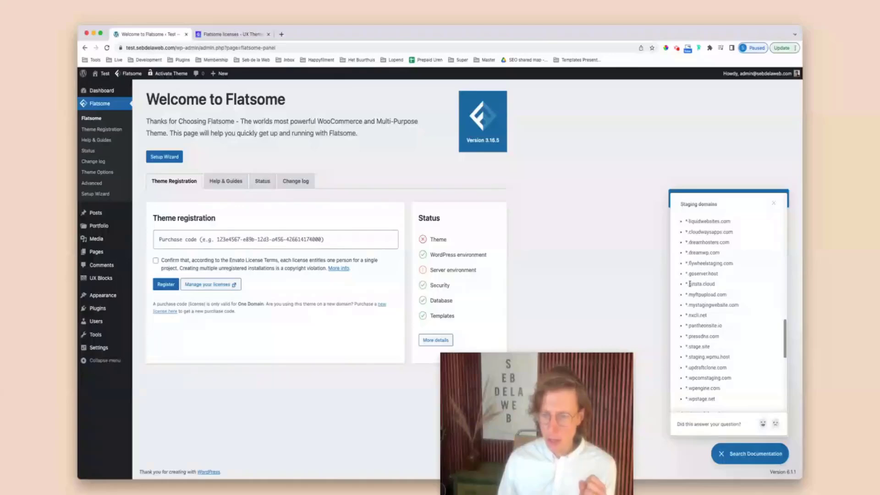
pyautogui.moveTo(689, 284); pyautogui.dragTo(725, 295)
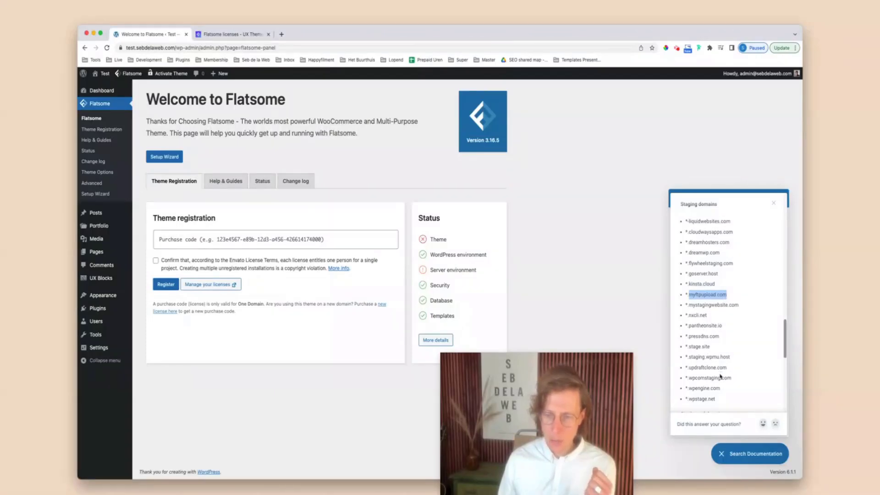
pyautogui.scroll(-7, 720, 377)
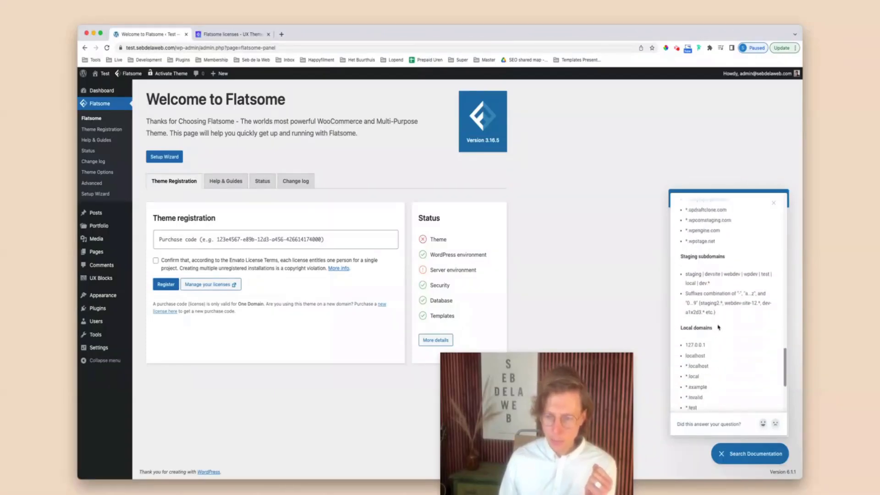
pyautogui.doubleClick(767, 274)
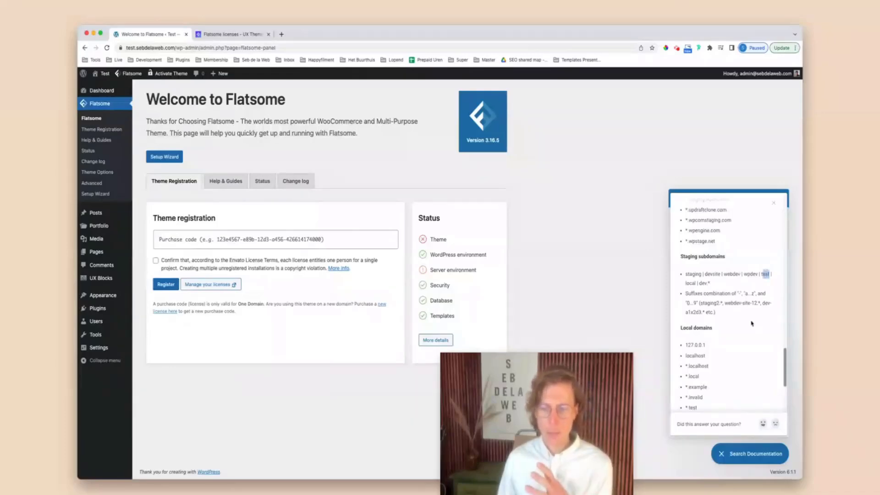
pyautogui.press('super+t')
pyautogui.press('super+w')
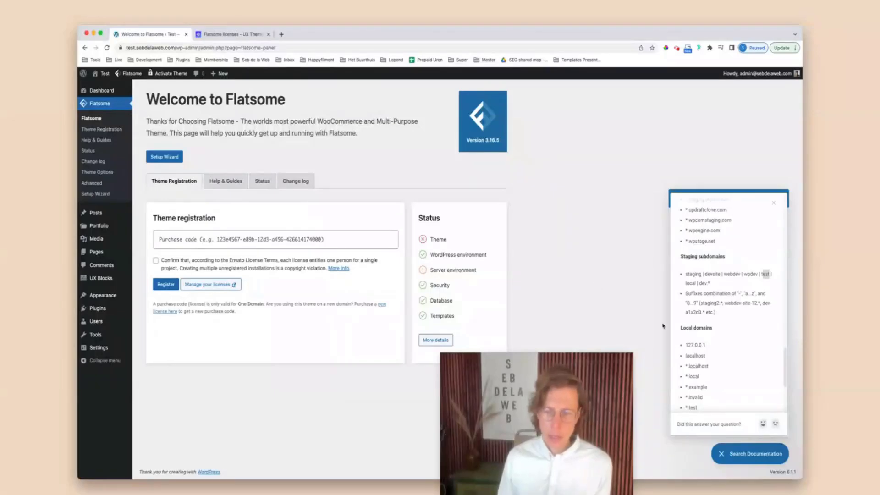
# Examine the permitted local domain patterns in the registration article.
pyautogui.scroll(-2, 695, 347)
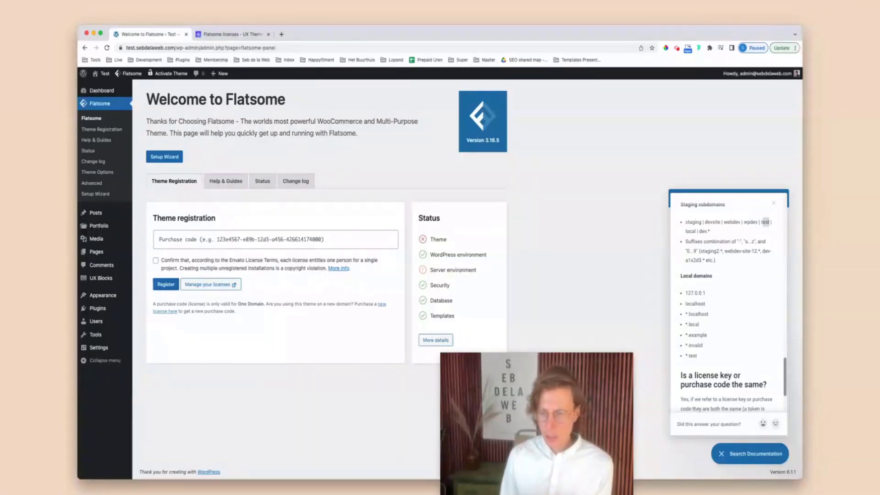
pyautogui.moveTo(704, 356); pyautogui.dragTo(689, 295)
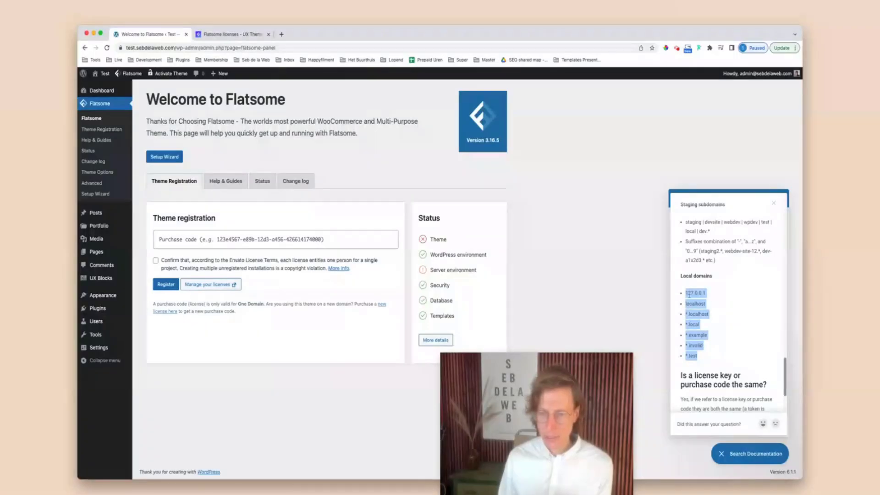
pyautogui.click(742, 315)
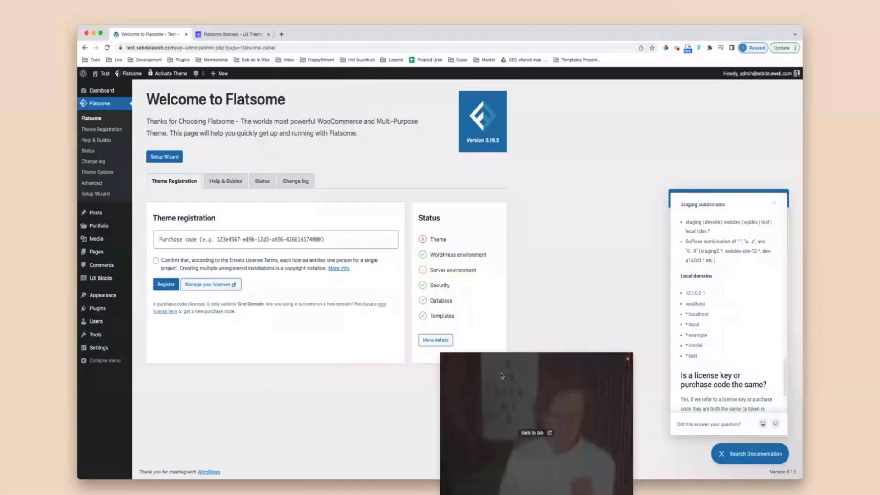
pyautogui.moveTo(501, 376); pyautogui.dragTo(715, 374)
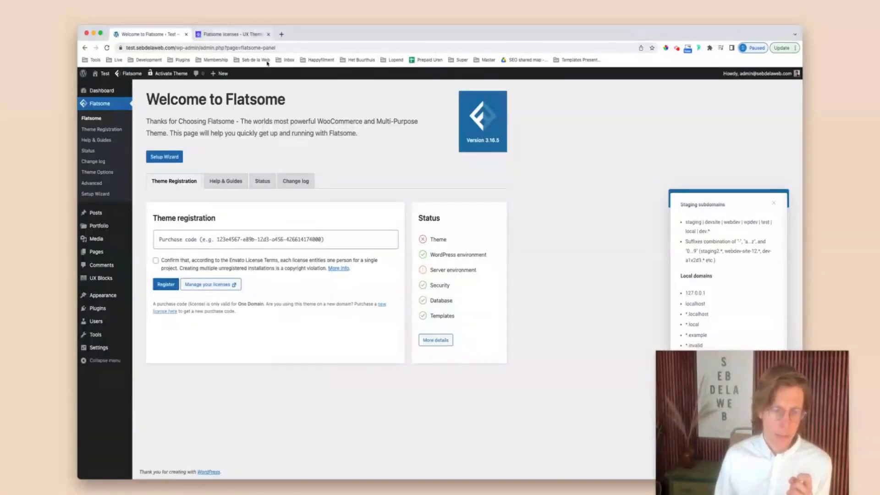
# Switch to the Flatsome license manager, expand the first unregistered license and copy its purchase code.
pyautogui.click(241, 35)
pyautogui.click(335, 223)
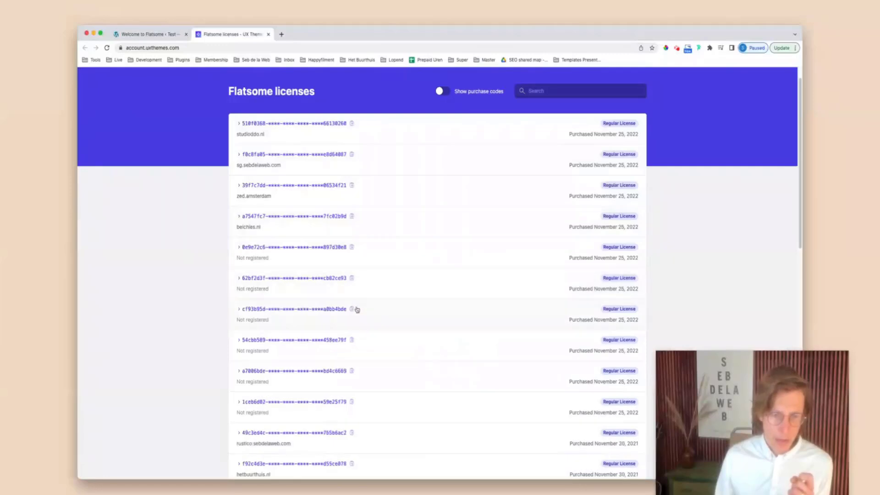
pyautogui.click(282, 263)
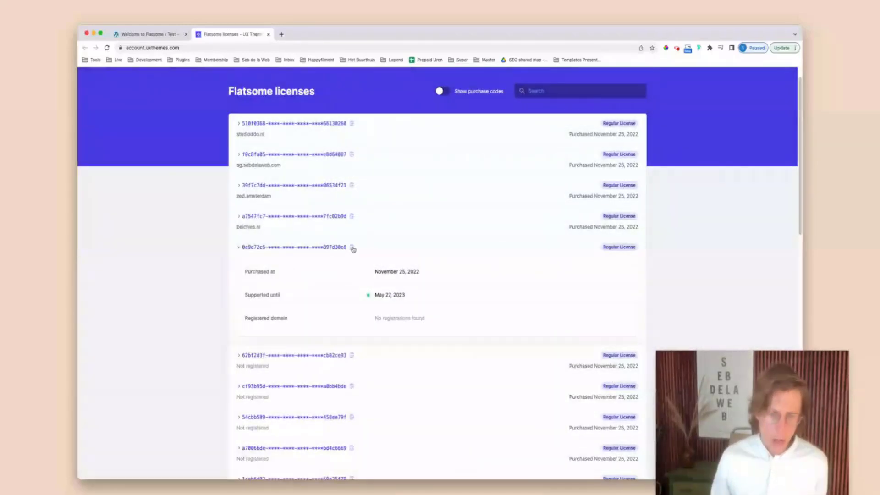
pyautogui.click(352, 247)
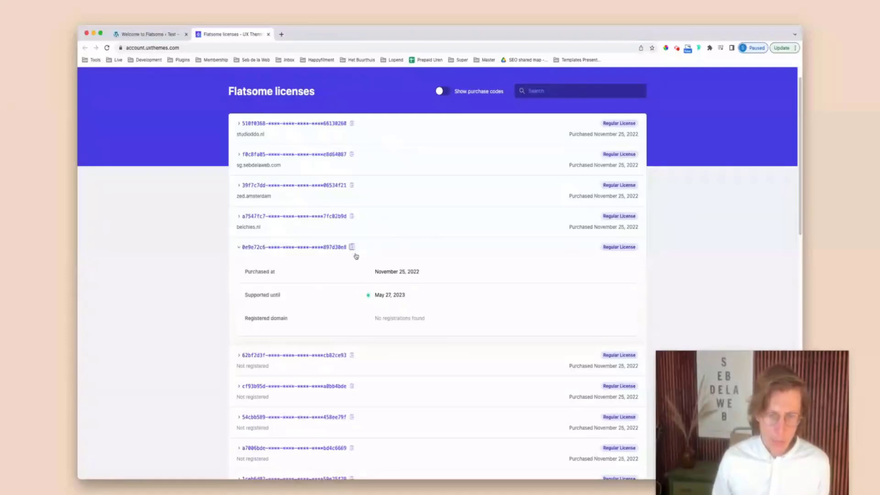
# Paste the purchase code into the WordPress theme registration form, confirm the Envato License Terms and register the site.
pyautogui.click(174, 35)
pyautogui.click(225, 235)
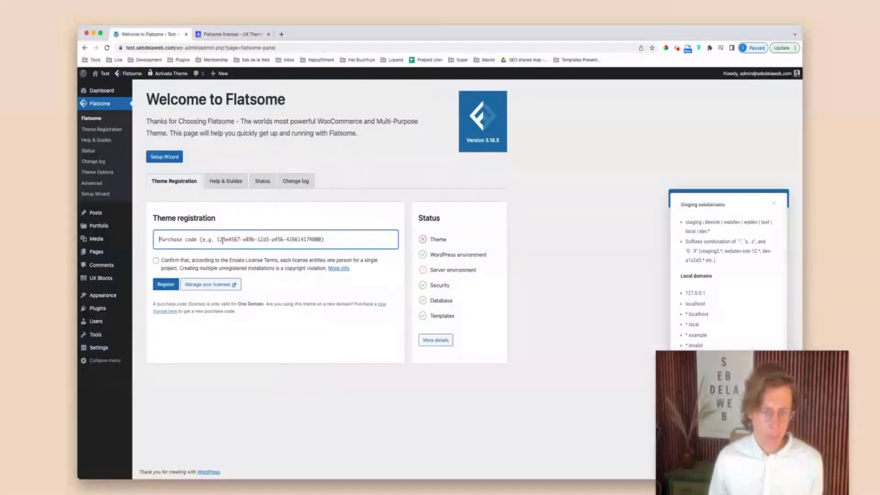
pyautogui.press('super+v')
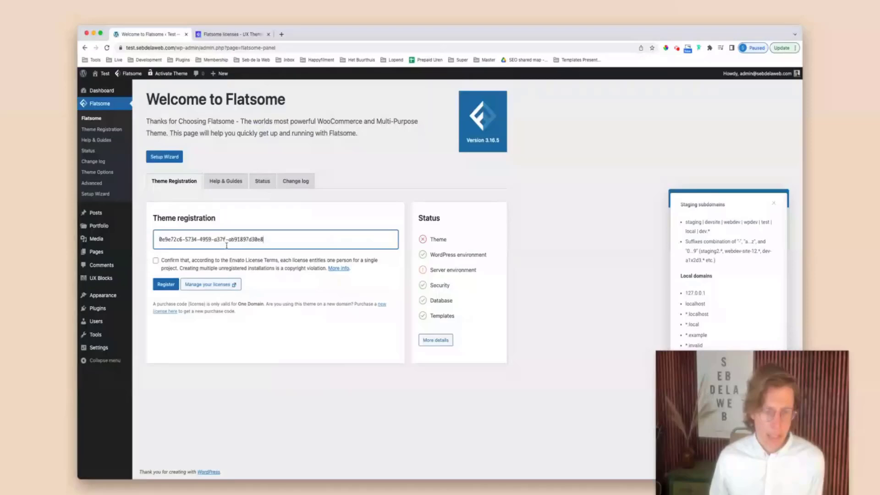
pyautogui.click(156, 261)
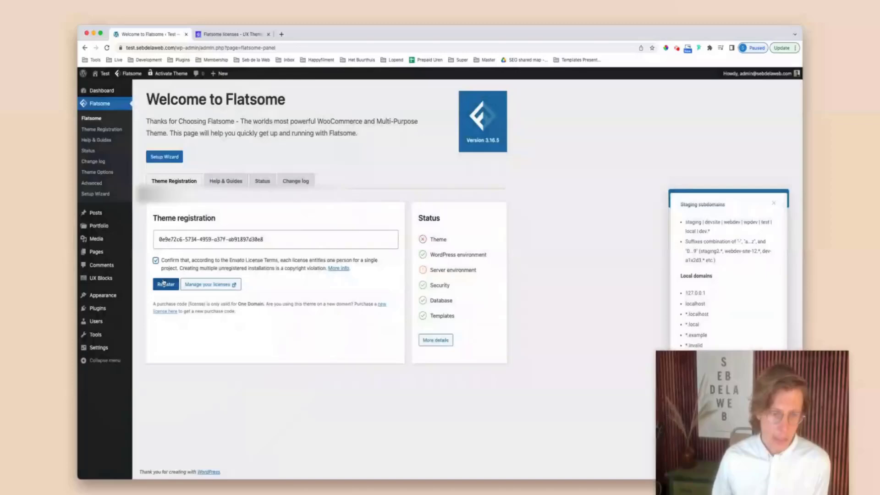
pyautogui.click(164, 284)
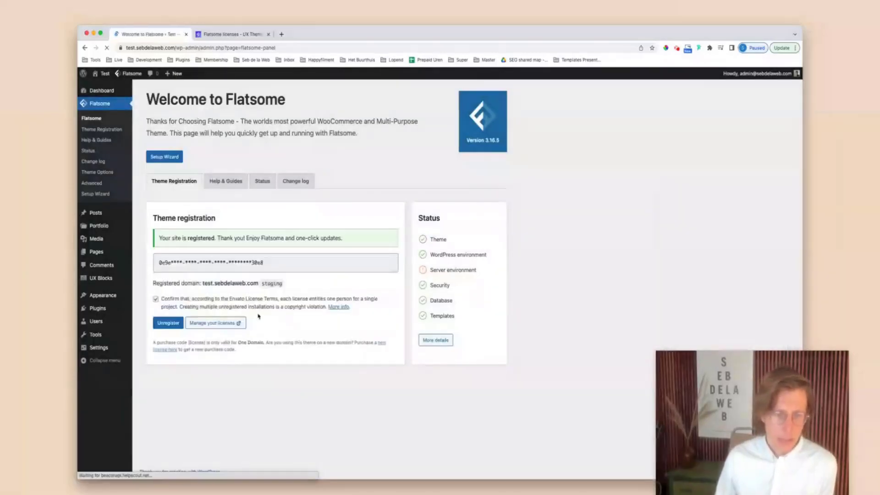
pyautogui.moveTo(171, 238); pyautogui.dragTo(305, 240)
pyautogui.click(271, 240)
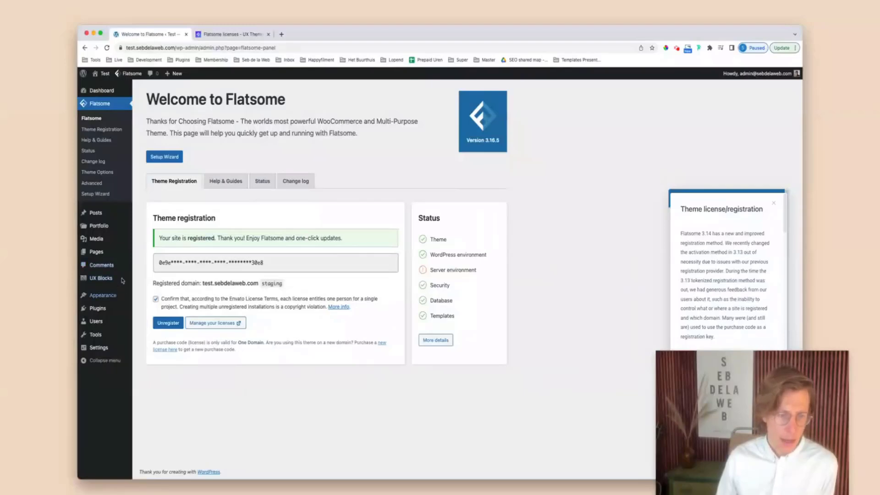
# Enable auto-updates for the parent Flatsome theme in its theme details and close them.
pyautogui.click(148, 294)
pyautogui.moveTo(303, 190)
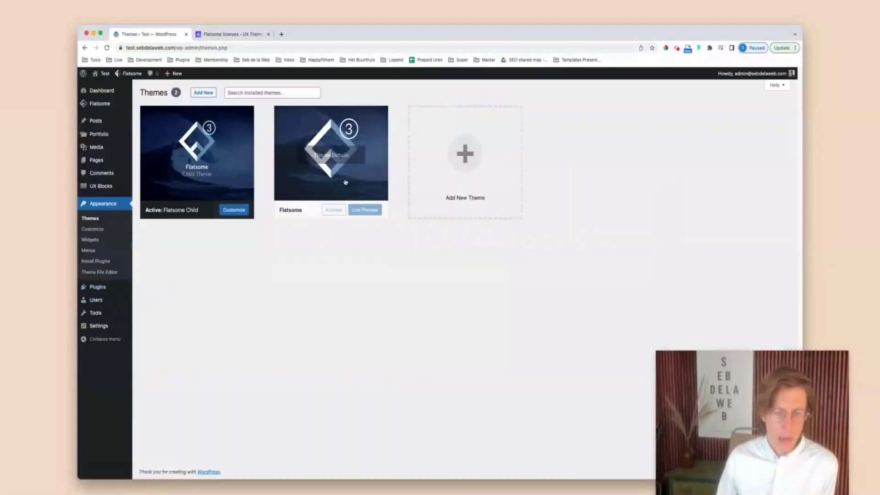
pyautogui.click(303, 189)
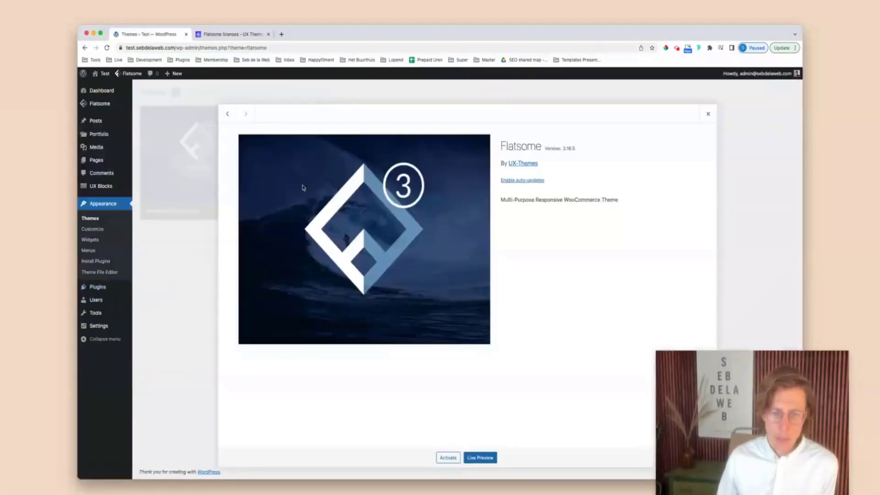
pyautogui.click(522, 180)
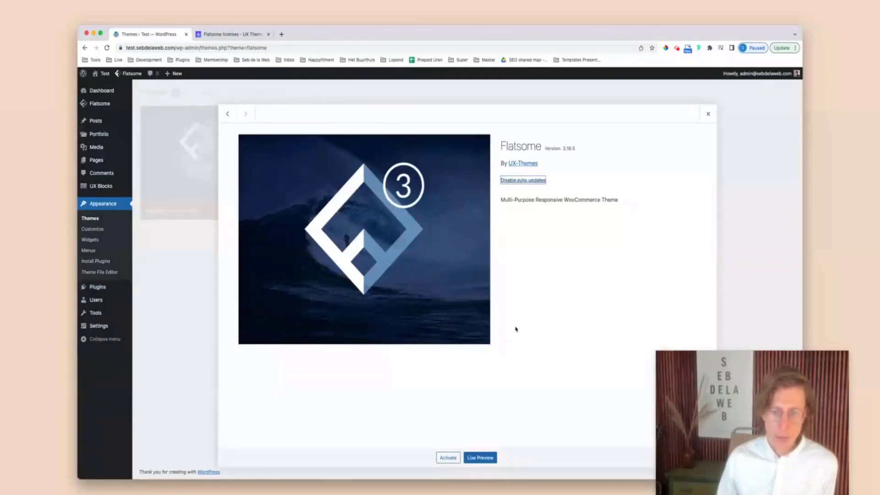
pyautogui.click(708, 114)
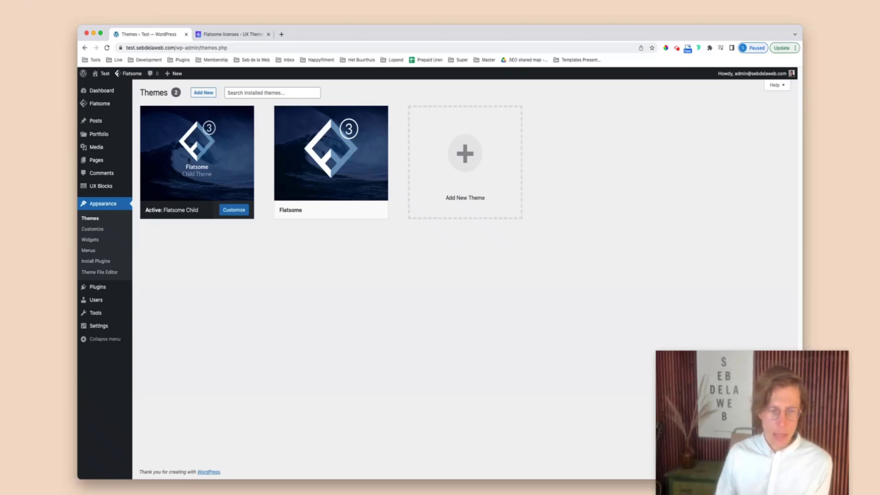
# Review the theme registration page and the auto-update setting in the parent Flatsome theme's details.
pyautogui.moveTo(100, 104)
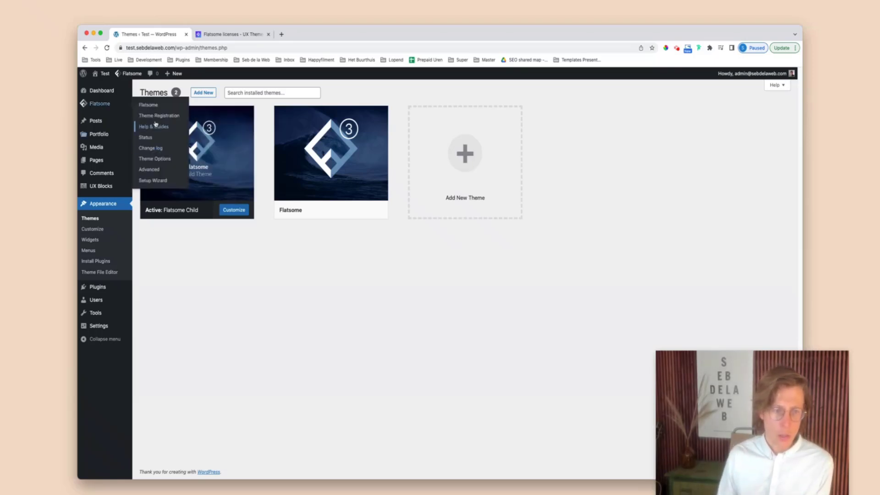
pyautogui.click(163, 116)
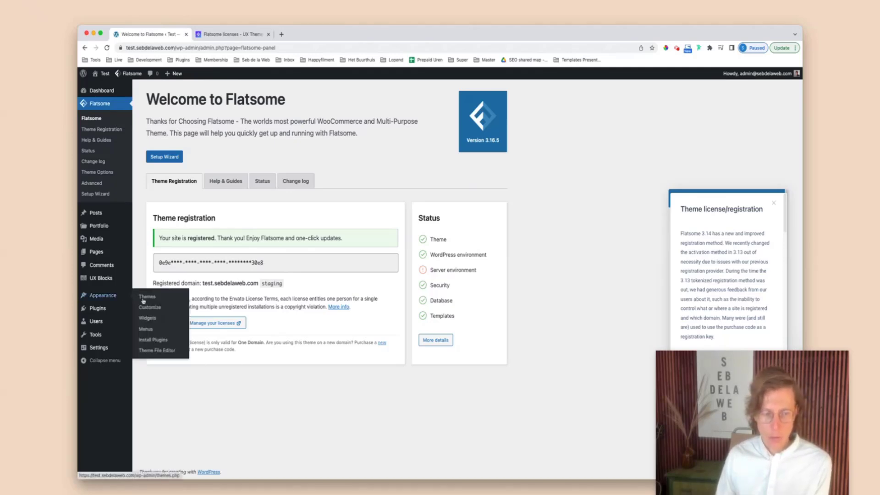
pyautogui.click(147, 297)
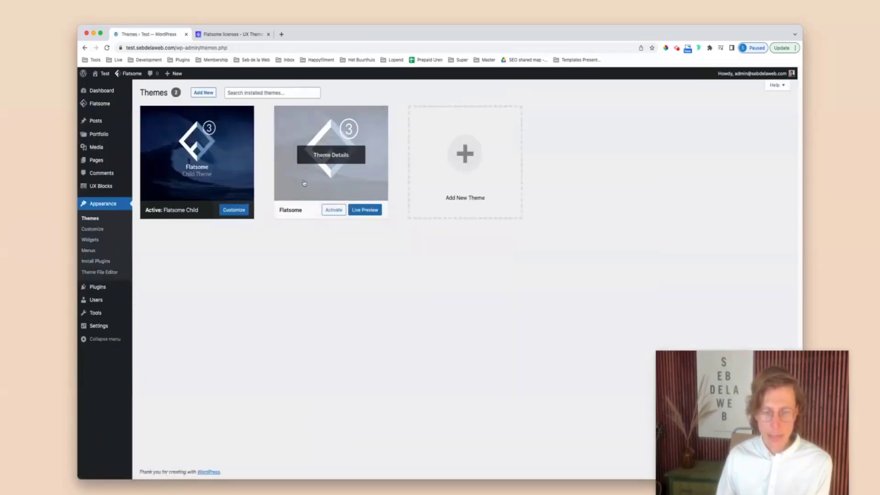
pyautogui.click(307, 185)
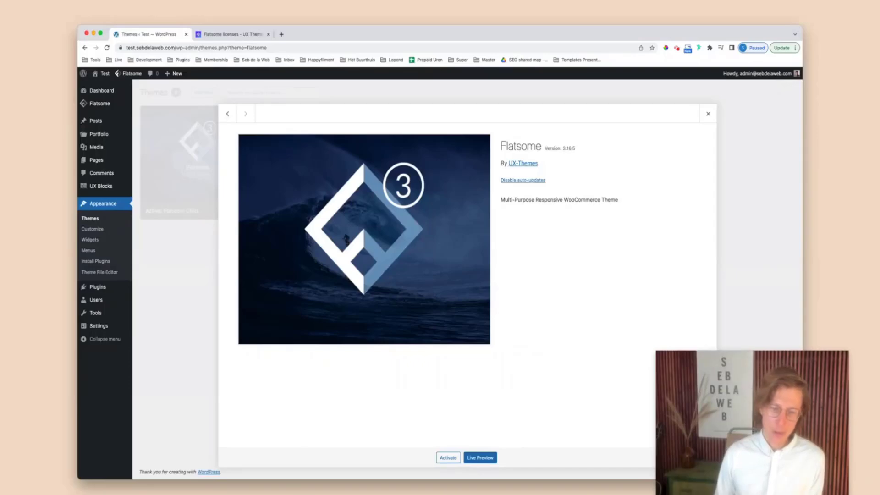
pyautogui.press('super+t')
pyautogui.write('seb')
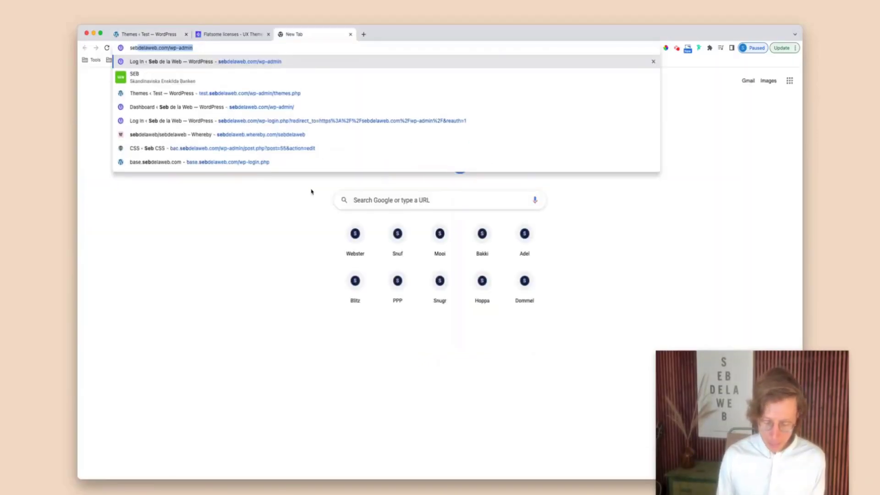
pyautogui.press('Return')
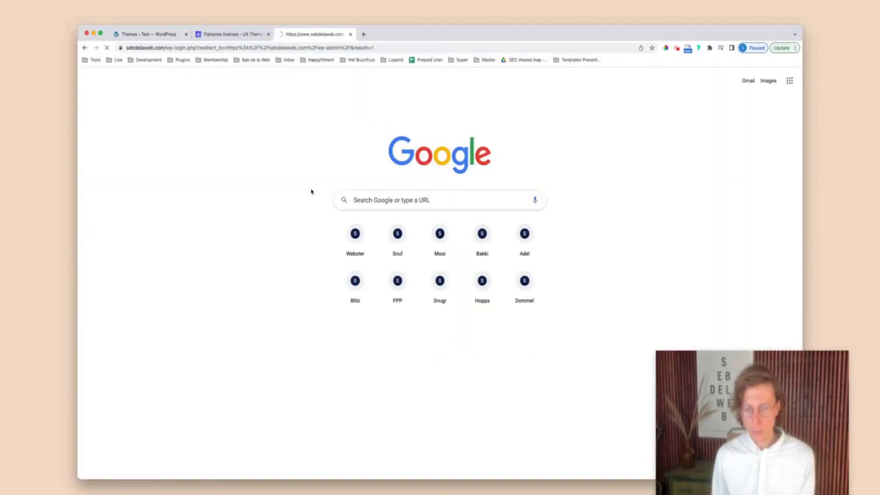
# Open the sebdelaweb.com home page in a new browser tab.
pyautogui.press('super+t')
pyautogui.write('seb')
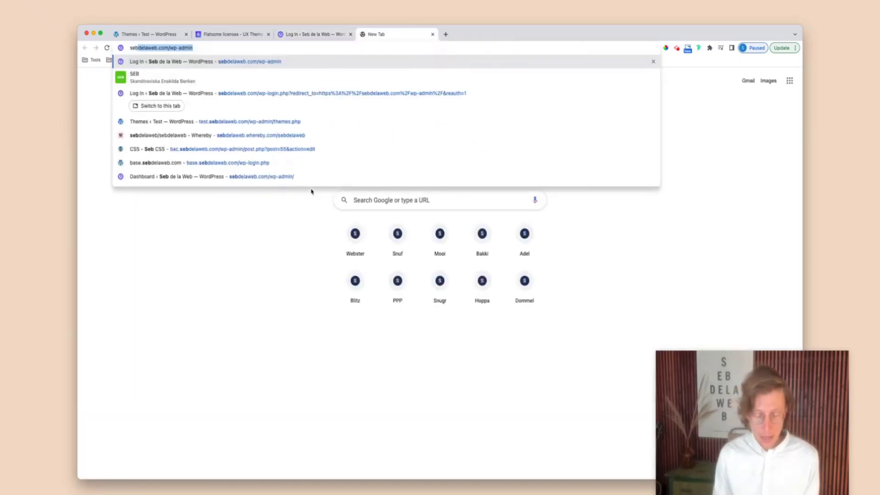
pyautogui.write('d')
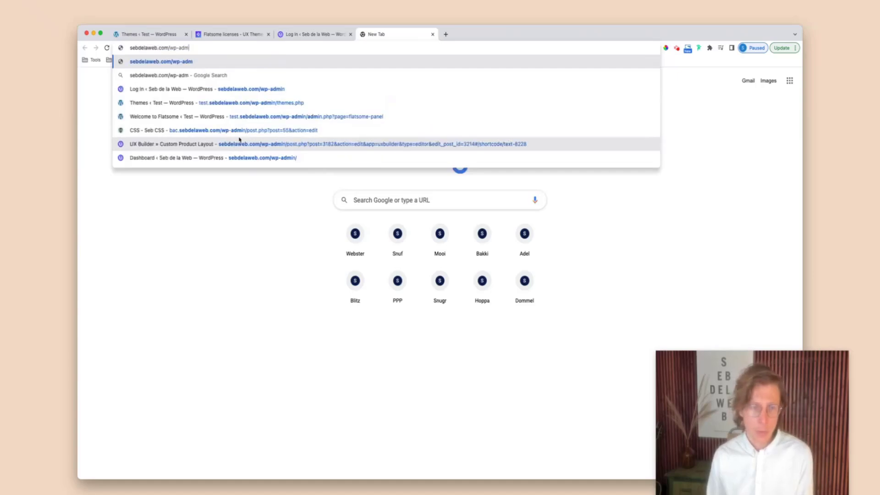
pyautogui.press('BackSpace')
pyautogui.press('BackSpace')
pyautogui.press('BackSpace')
pyautogui.press('BackSpace')
pyautogui.press('BackSpace')
pyautogui.press('BackSpace')
pyautogui.press('BackSpace')
pyautogui.press('BackSpace')
pyautogui.press('BackSpace')
pyautogui.press('Return')
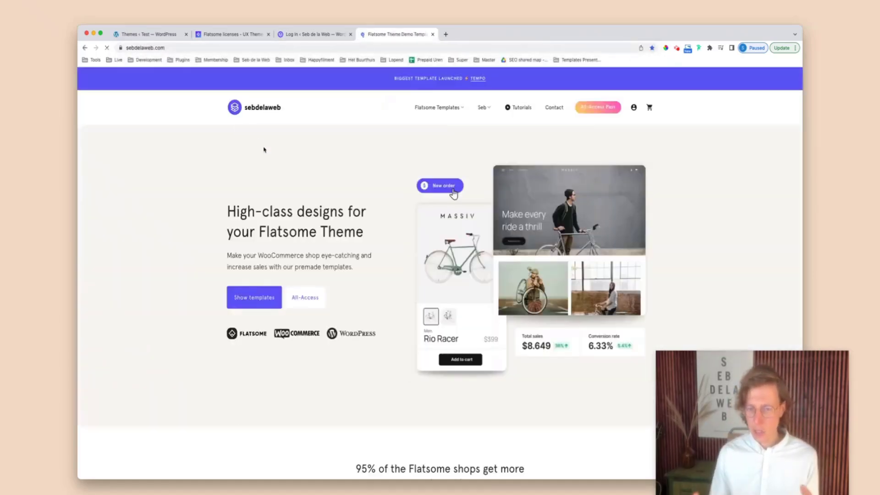
# Browse the Flatsome templates overview and the video tutorials page on sebdelaweb.com.
pyautogui.click(427, 109)
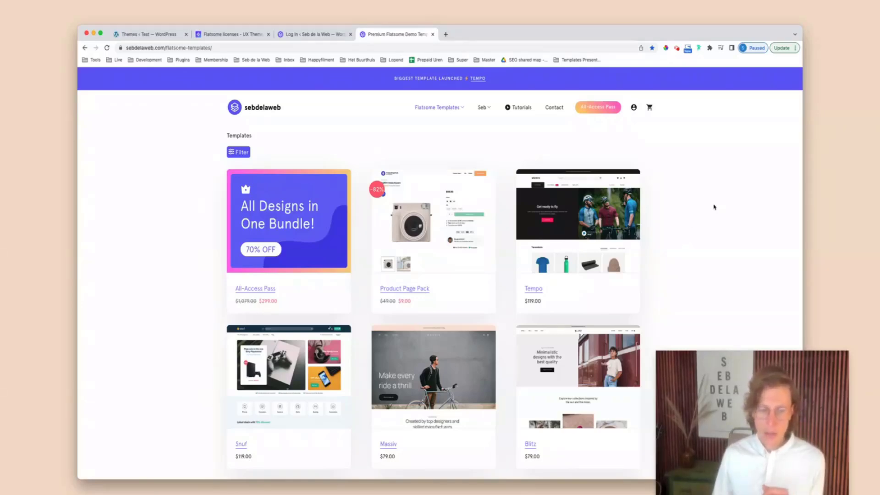
pyautogui.click(524, 107)
pyautogui.scroll(-3, 700, 176)
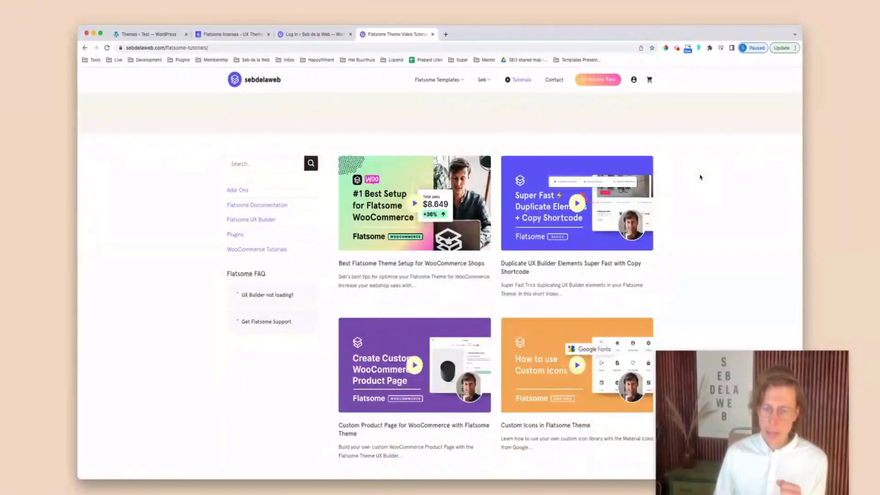